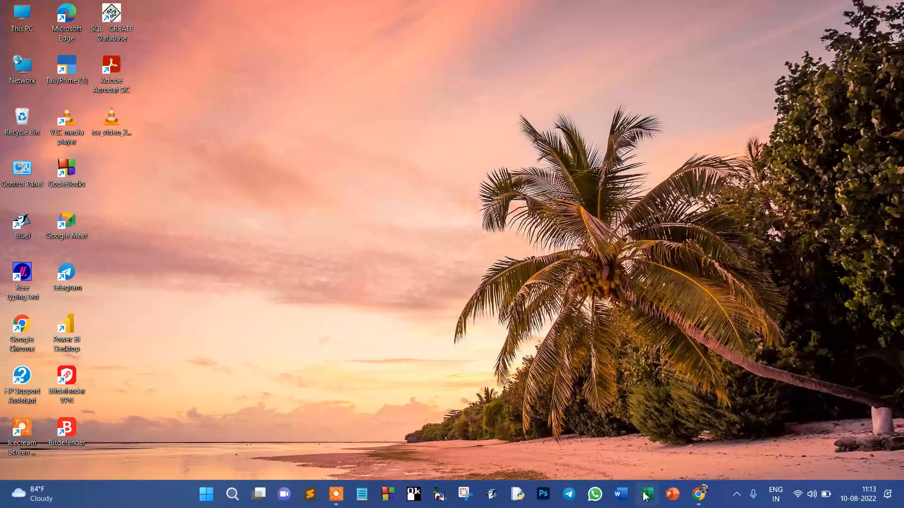
- Open the recent workbook payslip3.xlsx in Excel and go to Sheet1 with the employee salary table
{"action": "left_click", "coordinate": [646, 495]}
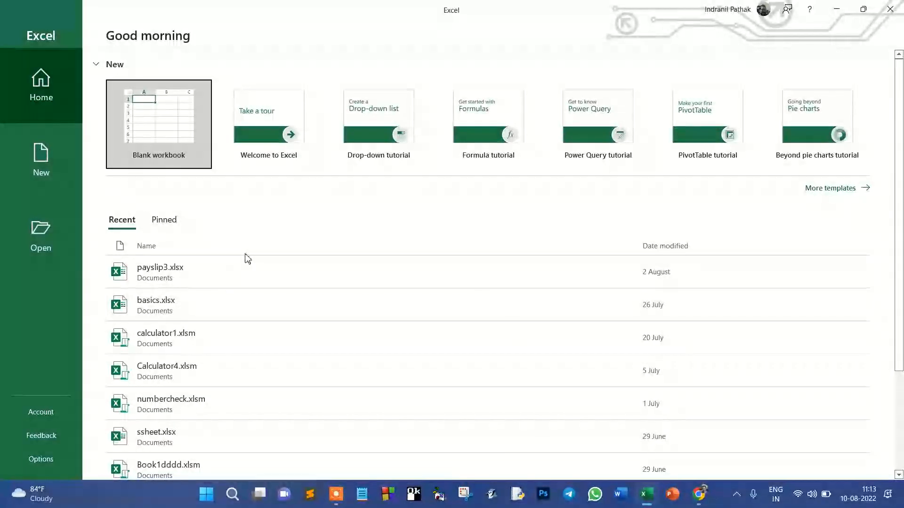
{"action": "left_click", "coordinate": [193, 272]}
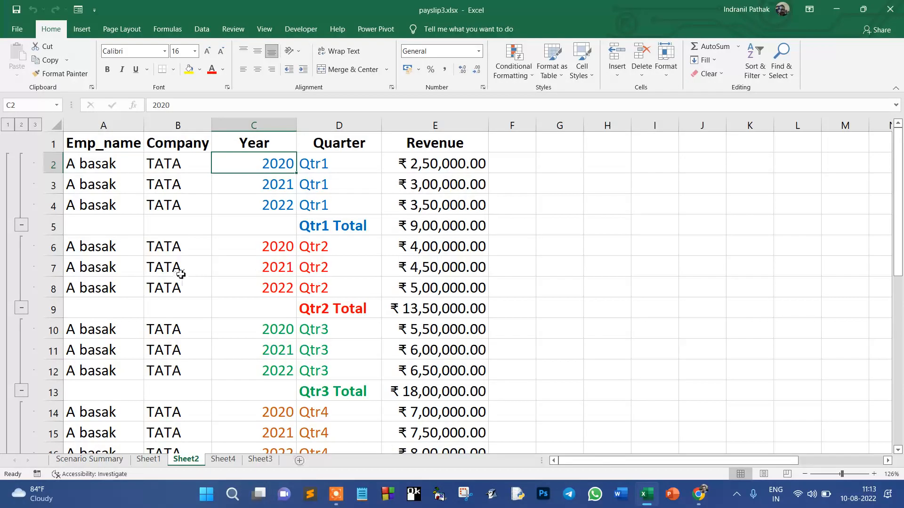
{"action": "left_click", "coordinate": [149, 459]}
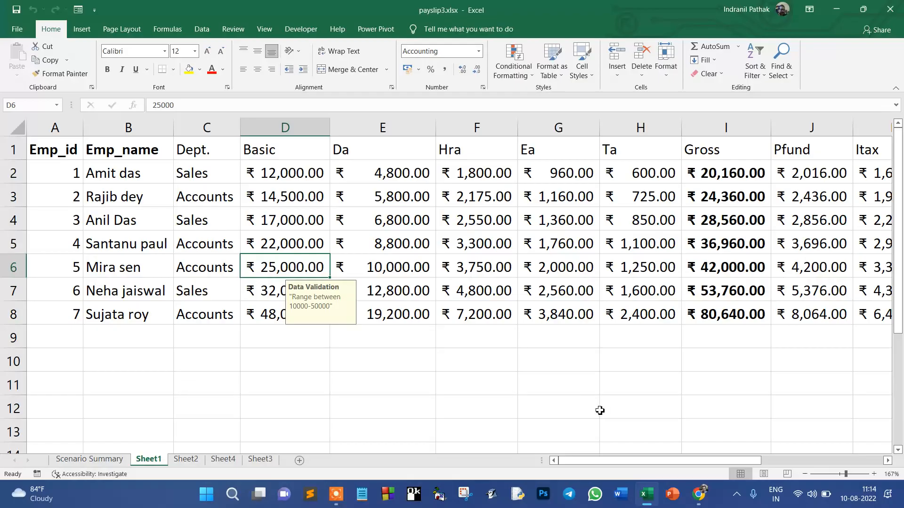
{"action": "left_click", "coordinate": [813, 500]}
{"action": "left_click", "coordinate": [332, 382]}
- Make the entire header row bold, from Emp_id through Net salary
{"action": "left_click", "coordinate": [192, 151]}
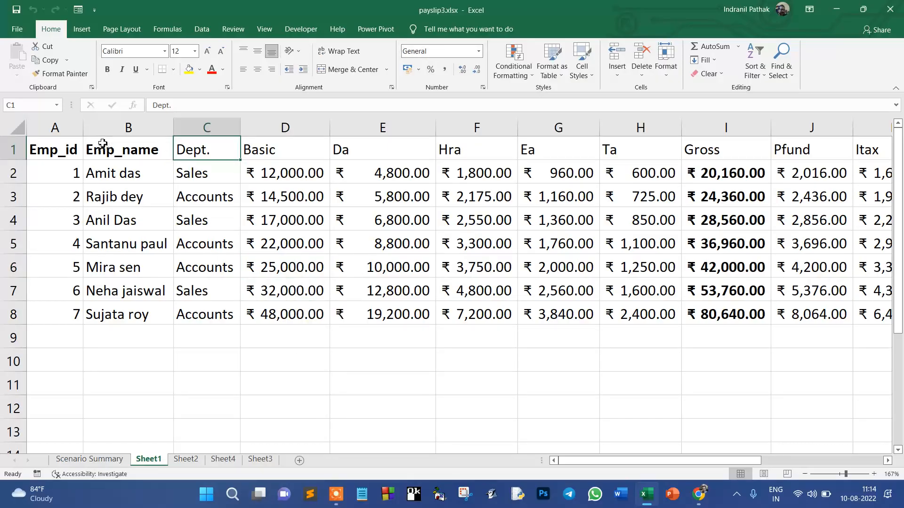
{"action": "left_click_drag", "start_coordinate": [70, 147], "coordinate": [776, 149]}
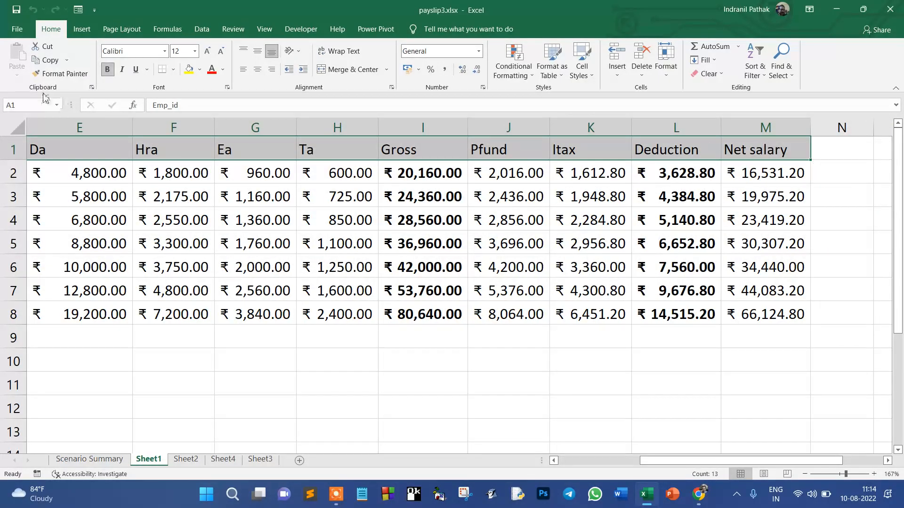
{"action": "left_click", "coordinate": [107, 70]}
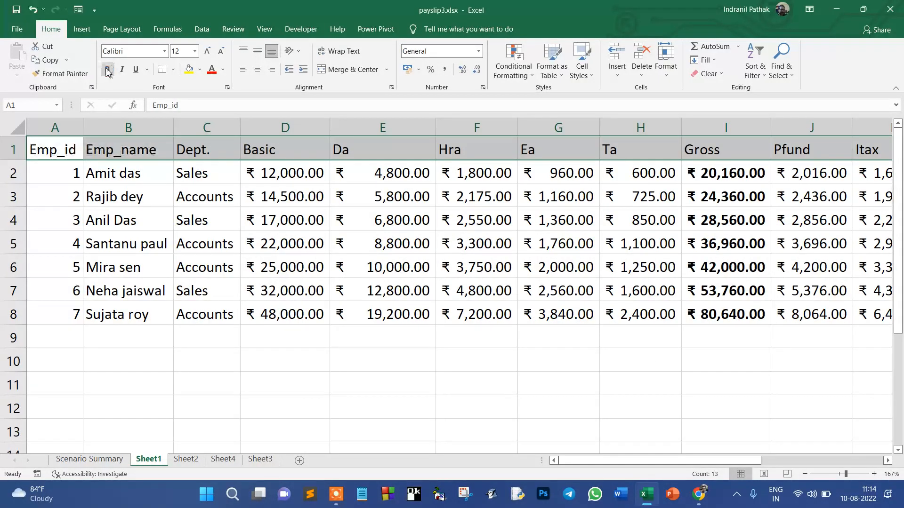
{"action": "left_click", "coordinate": [107, 70]}
{"action": "left_click", "coordinate": [185, 298]}
- Turn on filtering for the salary table's headers and filter the Dept. column to show only Sales
{"action": "left_click", "coordinate": [193, 151]}
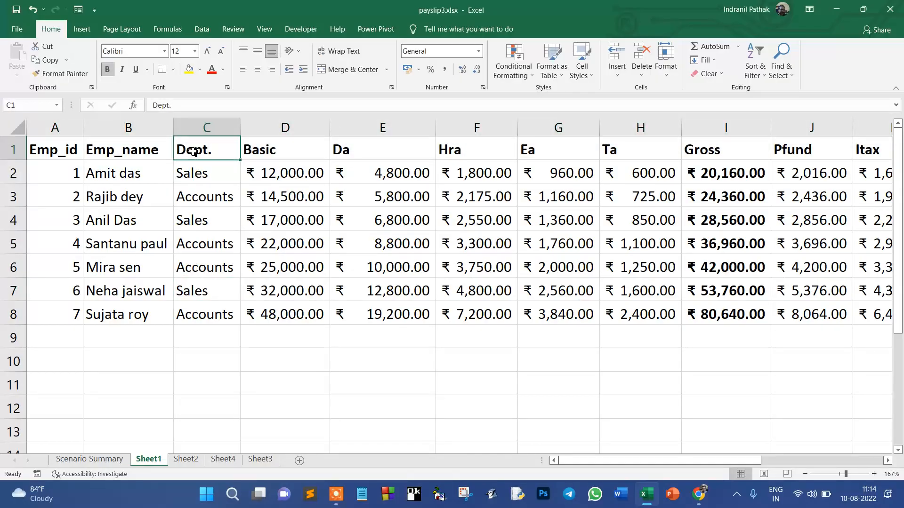
{"action": "left_click", "coordinate": [200, 30]}
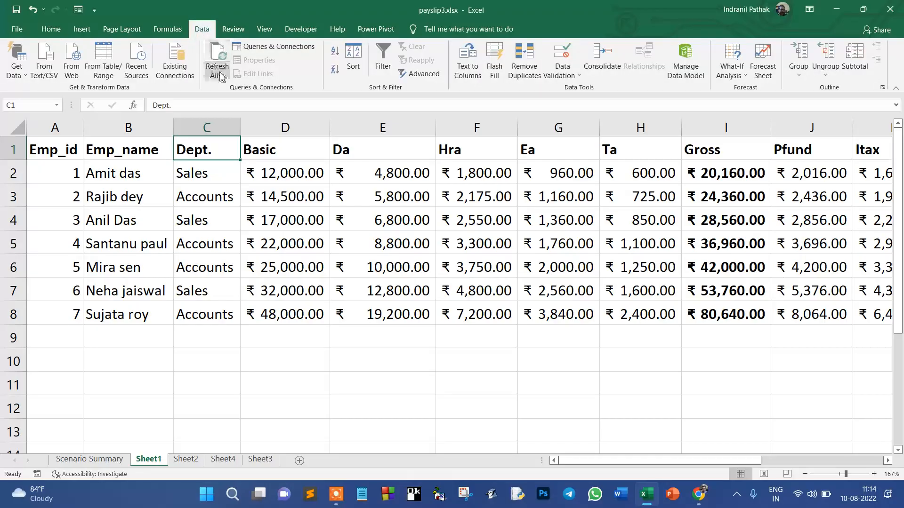
{"action": "left_click", "coordinate": [386, 59]}
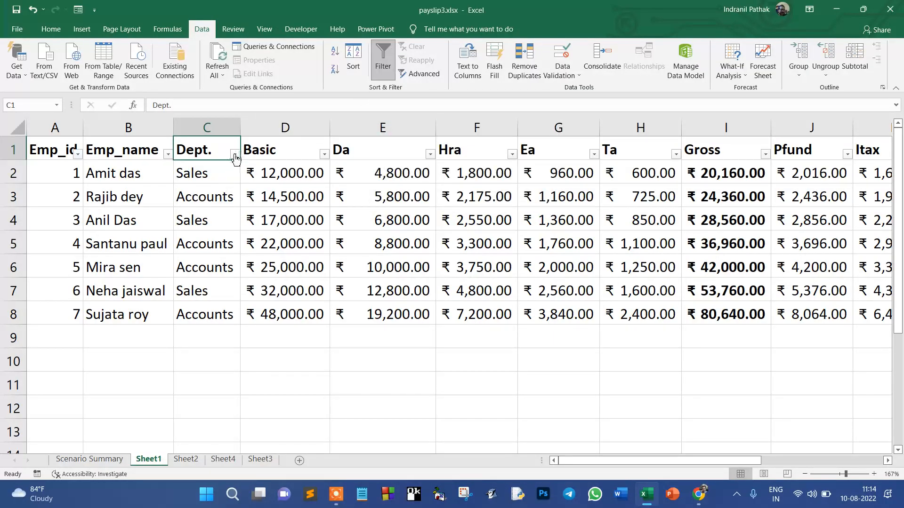
{"action": "left_click", "coordinate": [234, 154]}
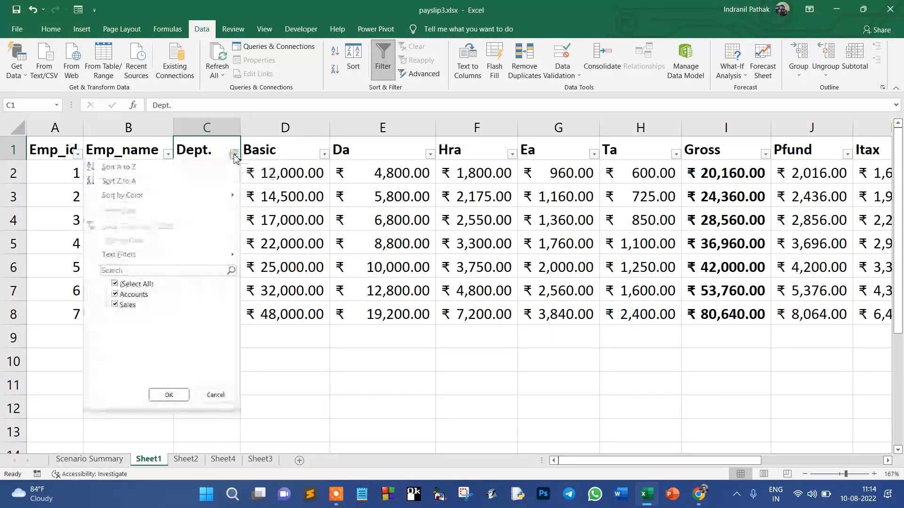
{"action": "left_click", "coordinate": [120, 295]}
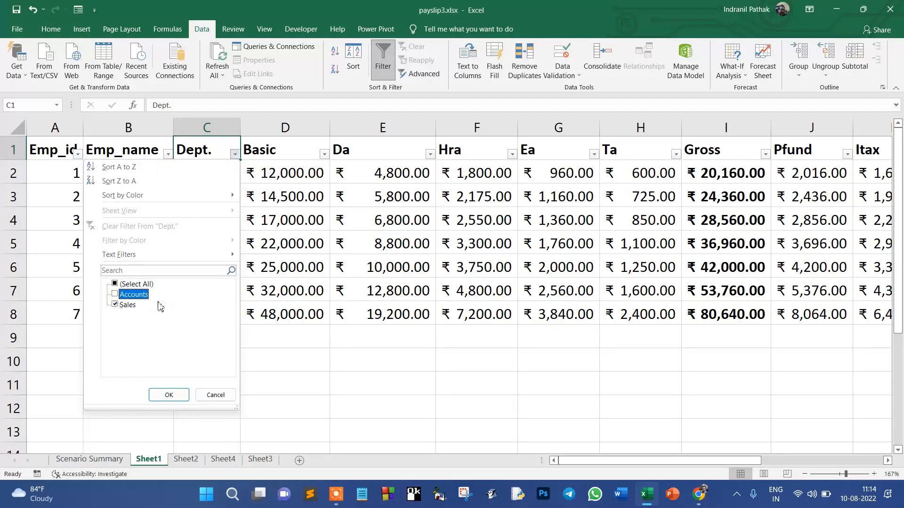
{"action": "left_click", "coordinate": [174, 397]}
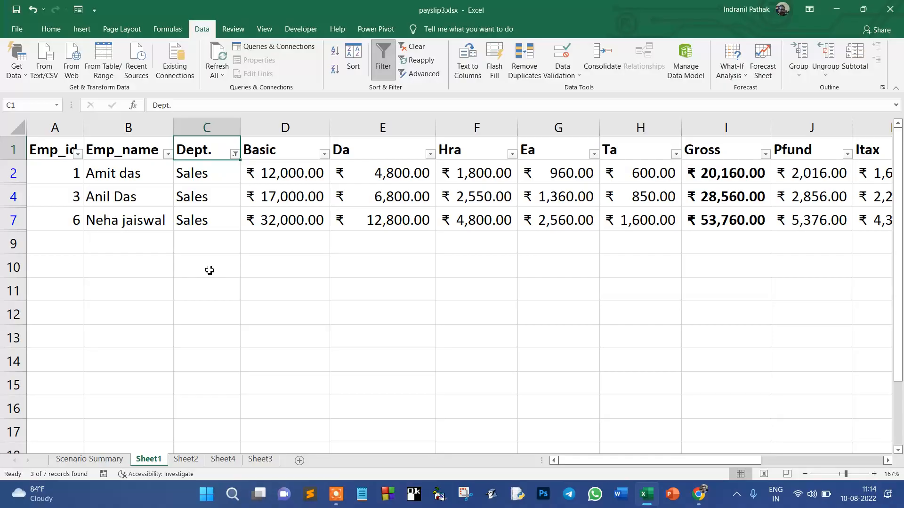
- Bring back all departments, and filter the Dept. column to show only Accounts
{"action": "left_click", "coordinate": [234, 156]}
{"action": "left_click", "coordinate": [134, 284]}
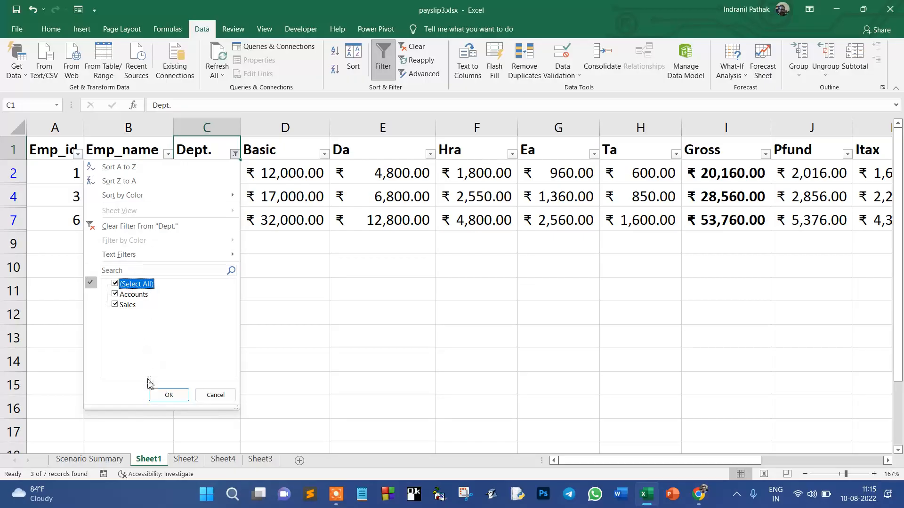
{"action": "left_click", "coordinate": [163, 397]}
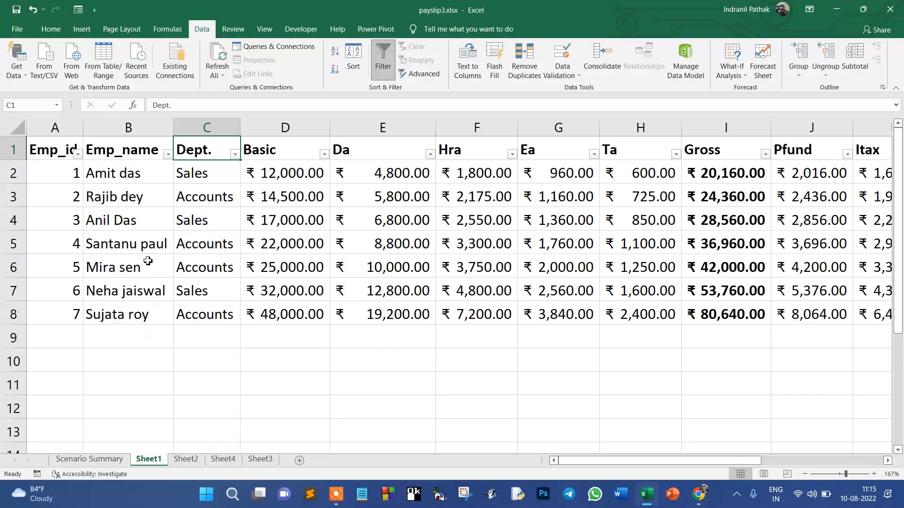
{"action": "left_click", "coordinate": [234, 155]}
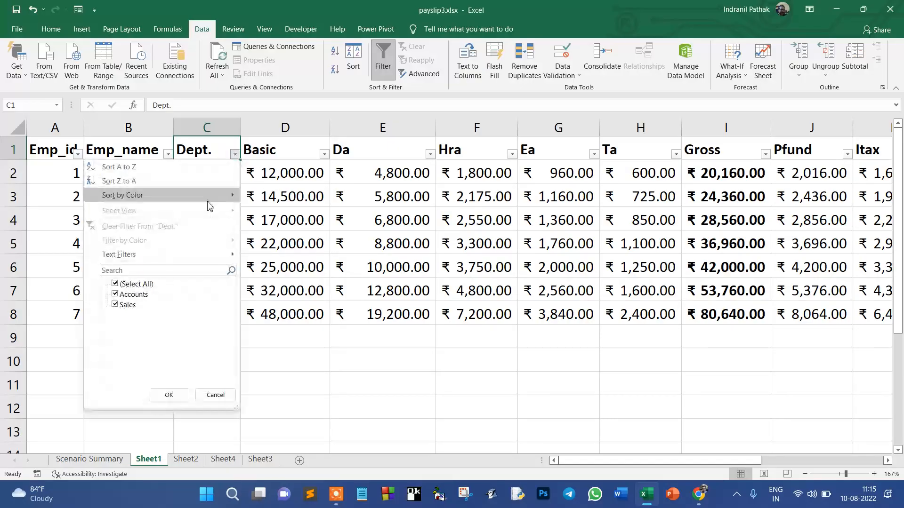
{"action": "left_click", "coordinate": [121, 305]}
{"action": "left_click", "coordinate": [169, 395]}
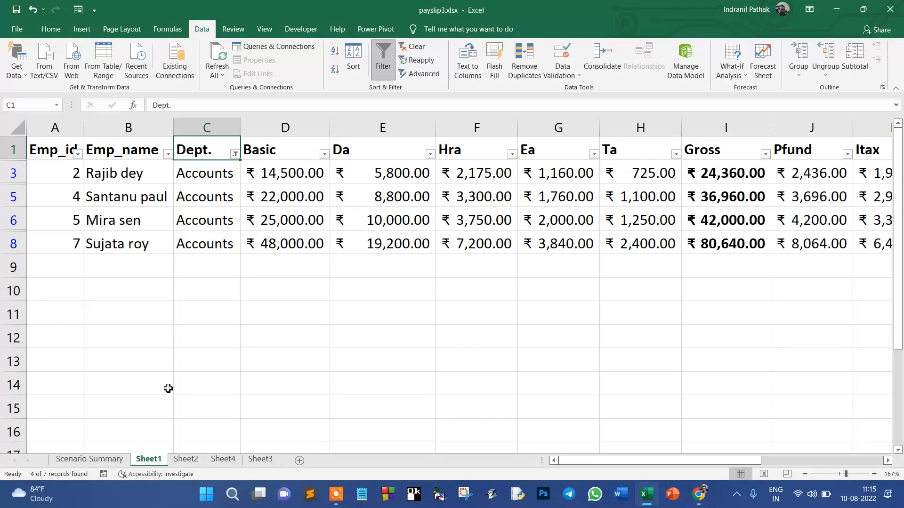
- Reselect every department in the Dept. filter to show all employee records
{"action": "left_click", "coordinate": [235, 153]}
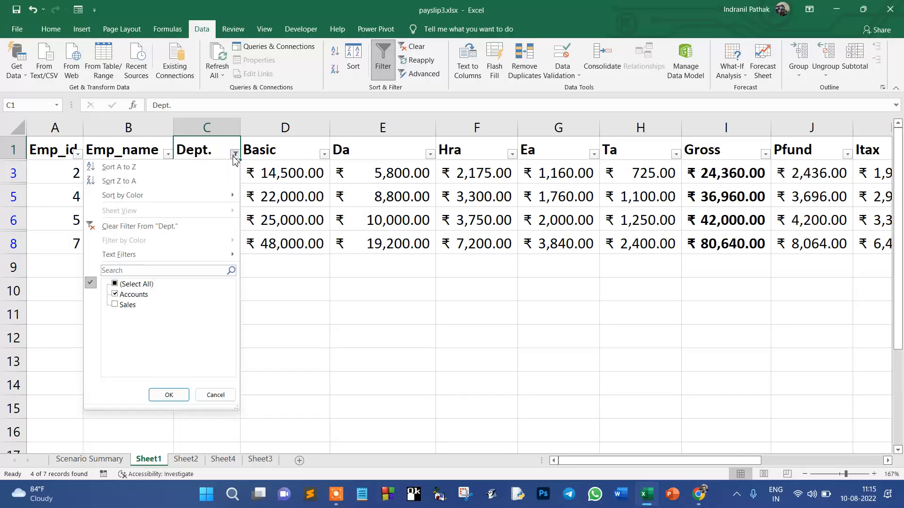
{"action": "left_click", "coordinate": [128, 285]}
{"action": "left_click", "coordinate": [169, 395]}
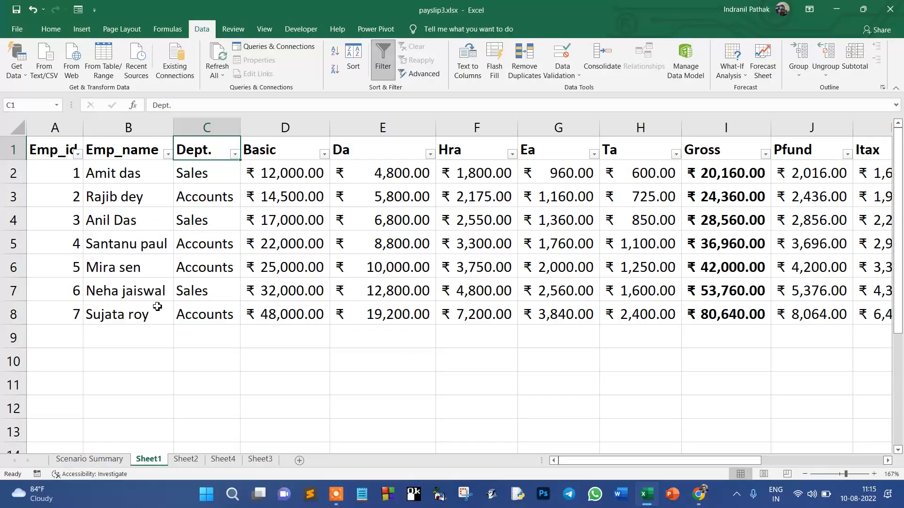
- Filter the Emp_name column with a Begins With text filter for names starting with S
{"action": "left_click", "coordinate": [111, 150]}
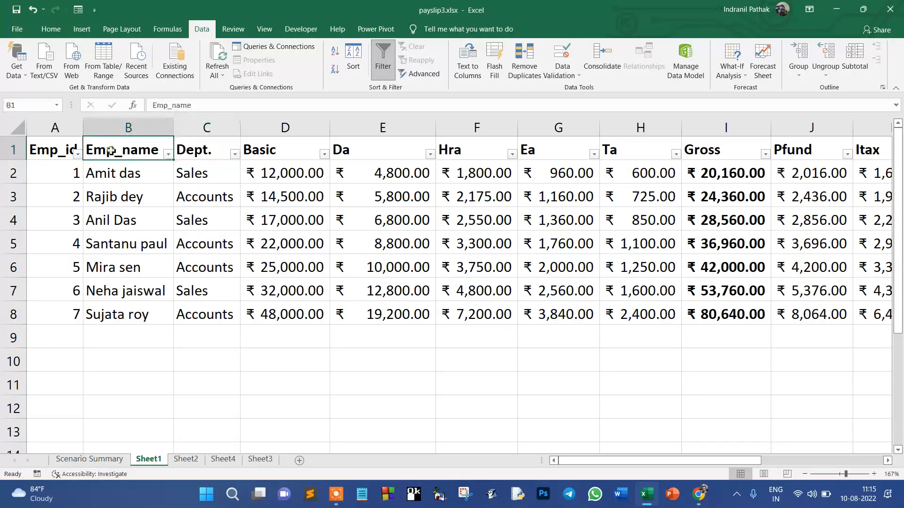
{"action": "left_click", "coordinate": [168, 154]}
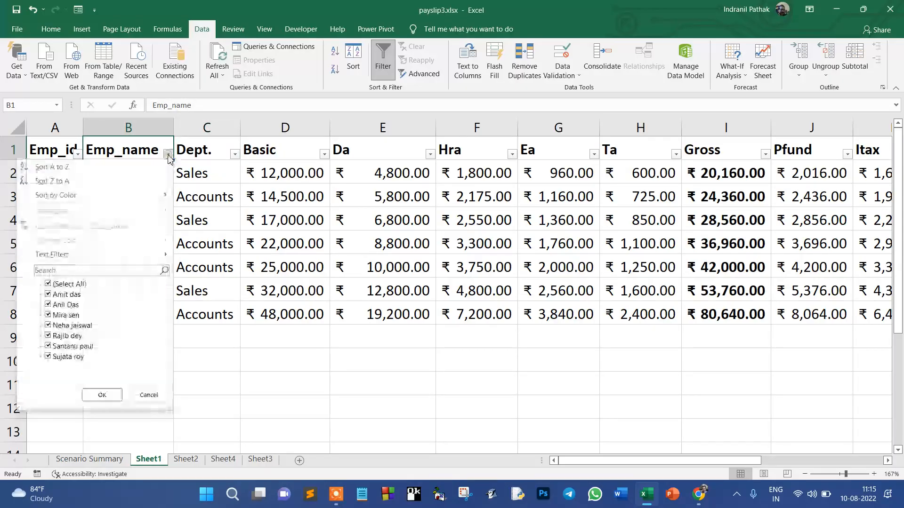
{"action": "mouse_move", "coordinate": [121, 261]}
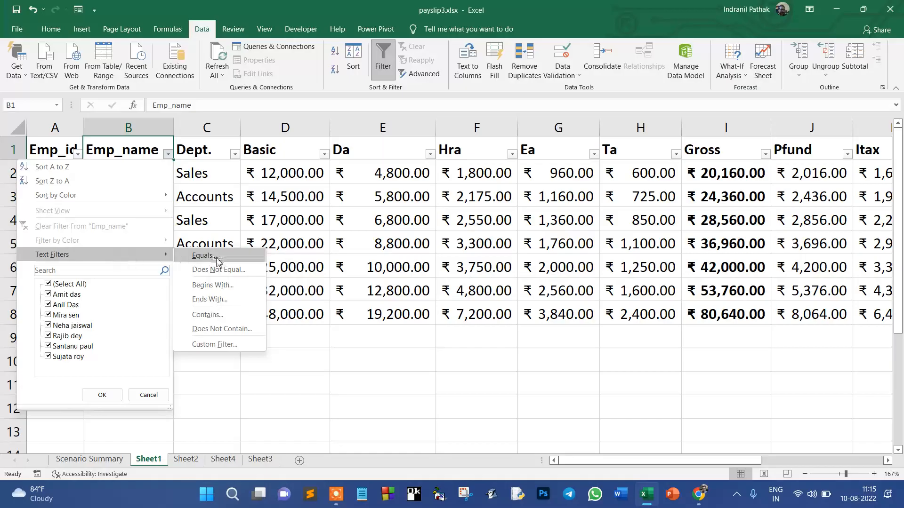
{"action": "left_click", "coordinate": [237, 287]}
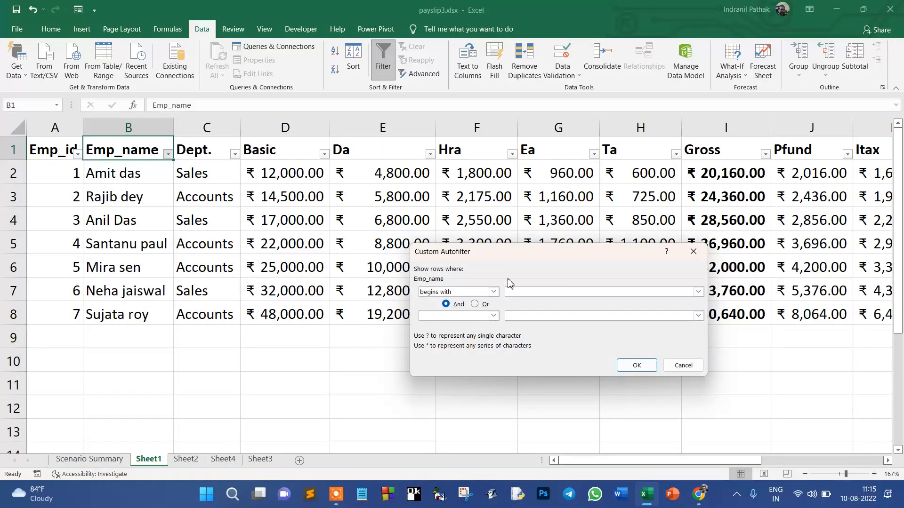
{"action": "left_click", "coordinate": [637, 365]}
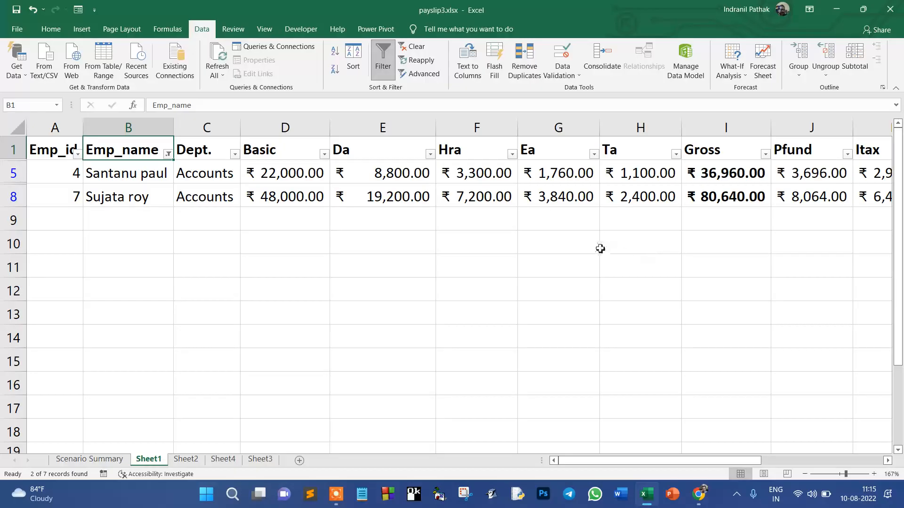
- Reselect every name in the Emp_name filter to show all employees
{"action": "left_click", "coordinate": [168, 156]}
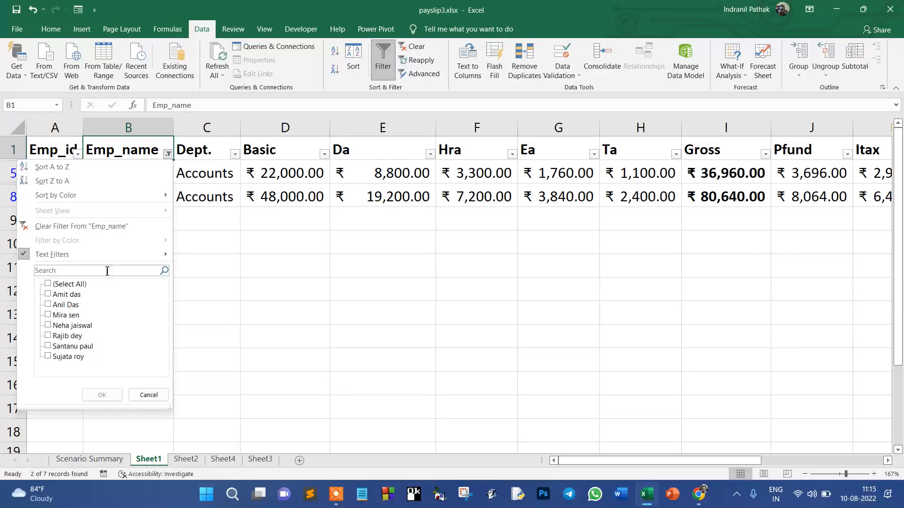
{"action": "left_click", "coordinate": [73, 286]}
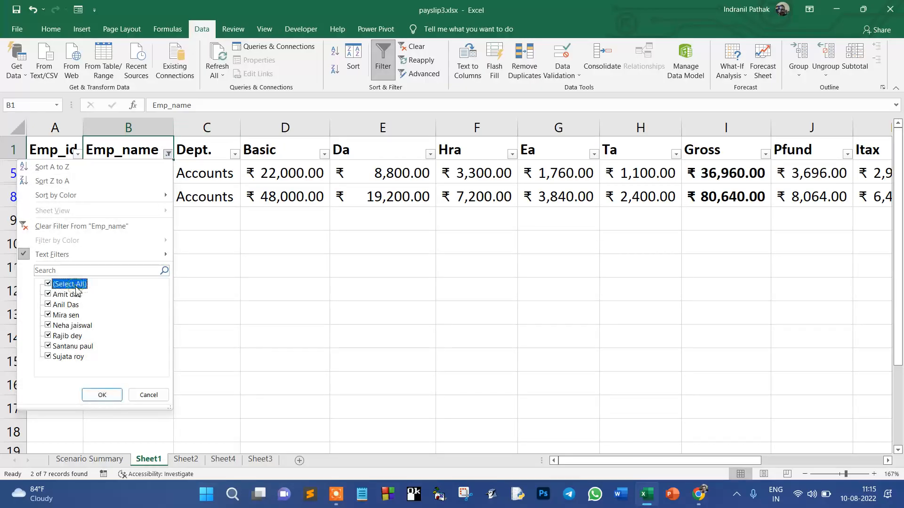
{"action": "left_click", "coordinate": [102, 395]}
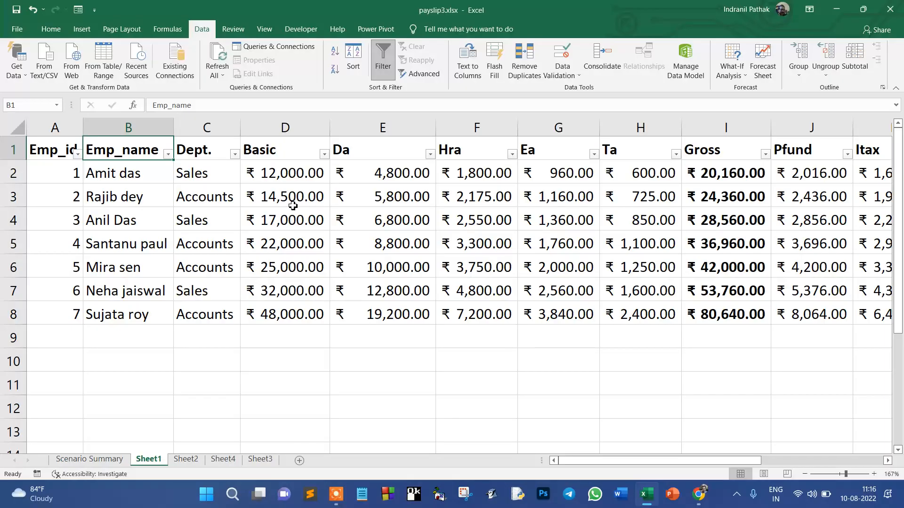
- Filter the Basic column with a Between number filter, using 14000 as the lower limit together with an upper limit
{"action": "left_click", "coordinate": [296, 151]}
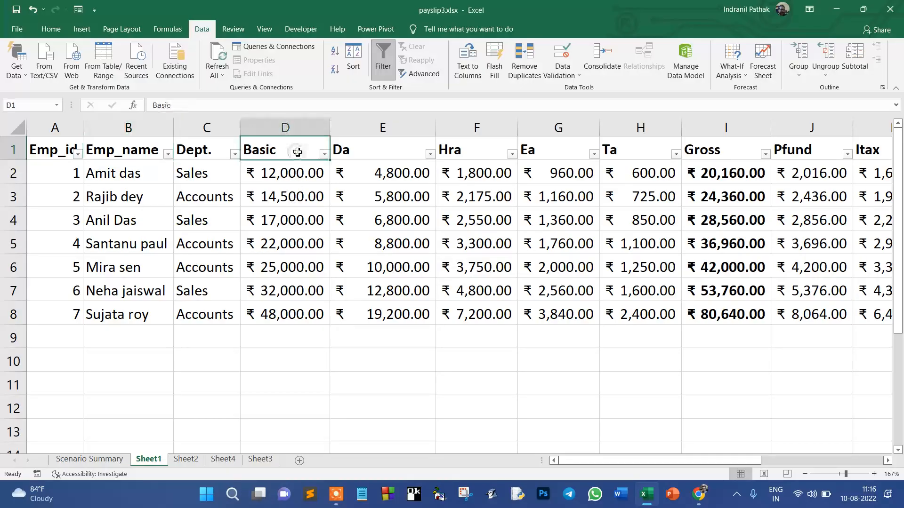
{"action": "left_click", "coordinate": [325, 155]}
{"action": "mouse_move", "coordinate": [265, 257]}
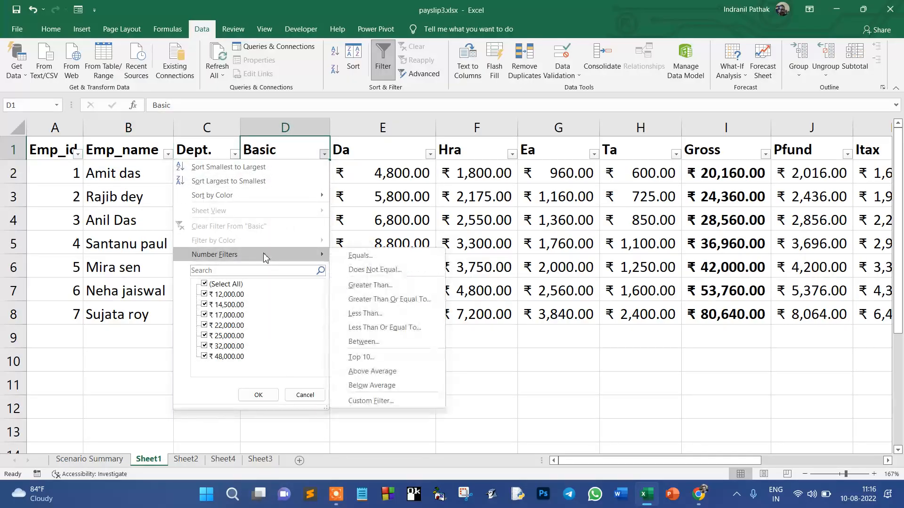
{"action": "left_click", "coordinate": [377, 343]}
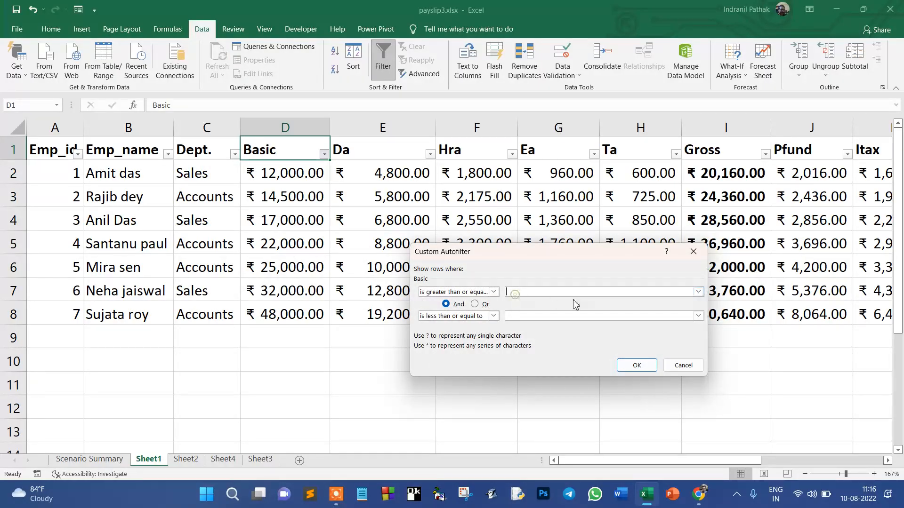
{"action": "type", "text": "14000"}
{"action": "left_click", "coordinate": [630, 366]}
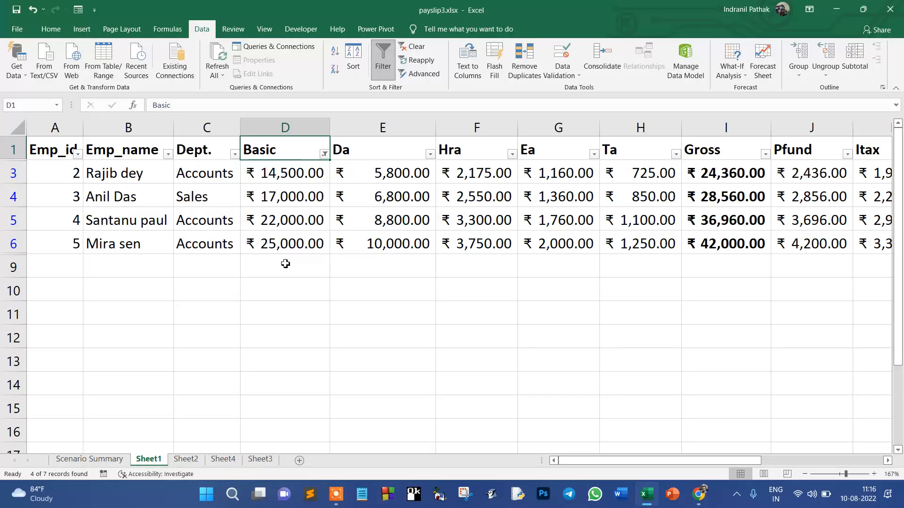
- Reselect all values in the Basic filter and turn off filtering for the table
{"action": "left_click", "coordinate": [325, 155]}
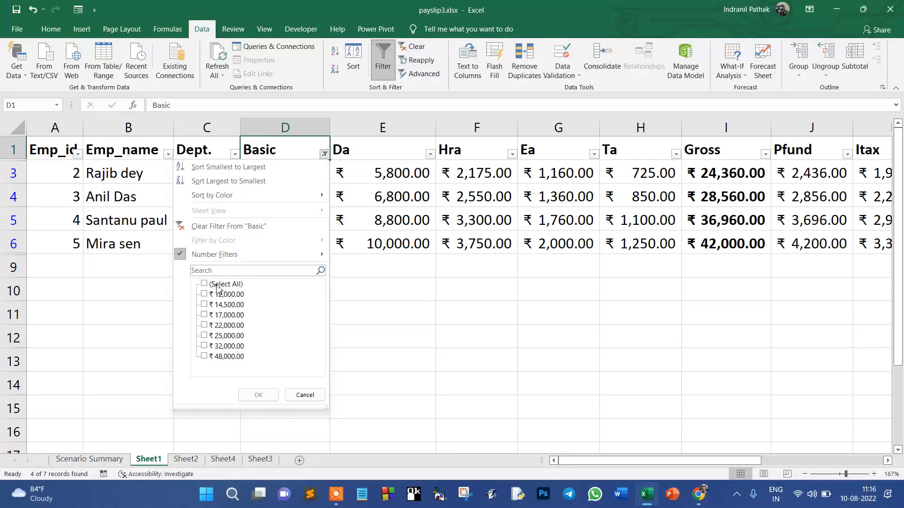
{"action": "left_click", "coordinate": [250, 395]}
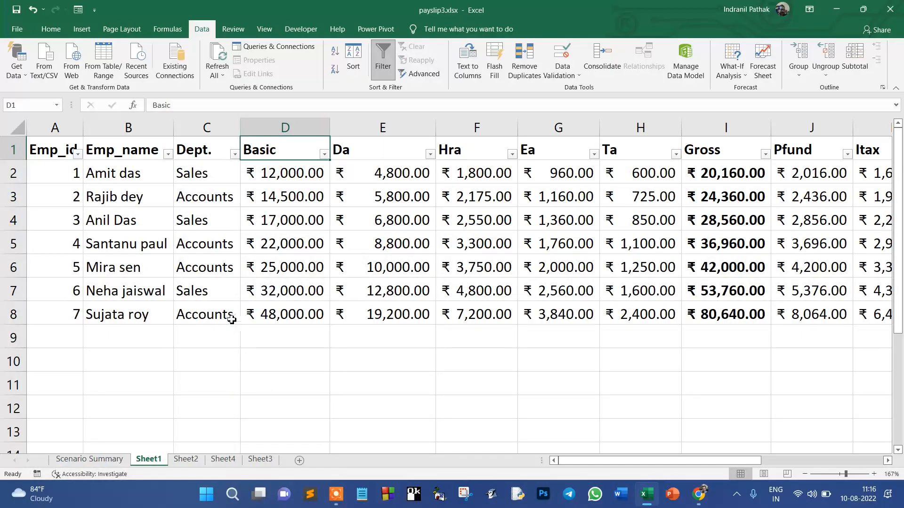
{"action": "left_click", "coordinate": [383, 59]}
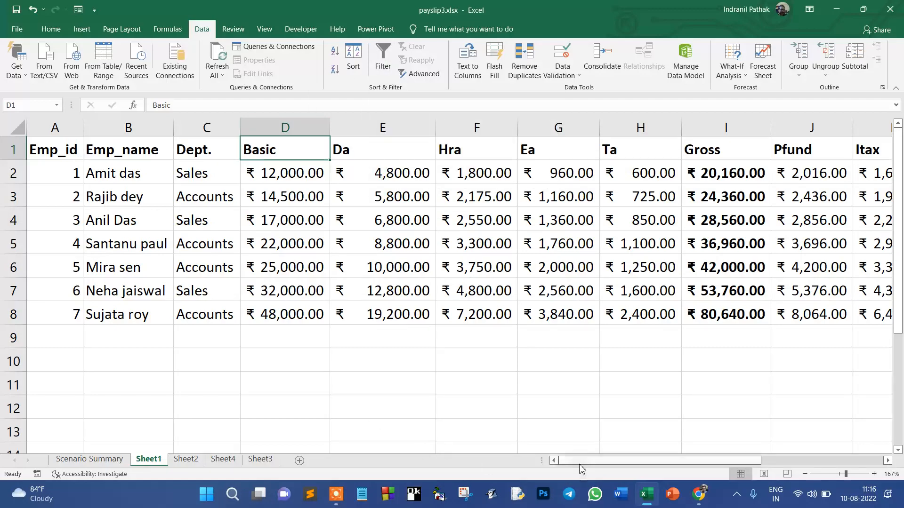
- Colour the font of the employee record in row 4 red, from Emp_id through Net salary
{"action": "left_click_drag", "start_coordinate": [580, 463], "coordinate": [649, 462]}
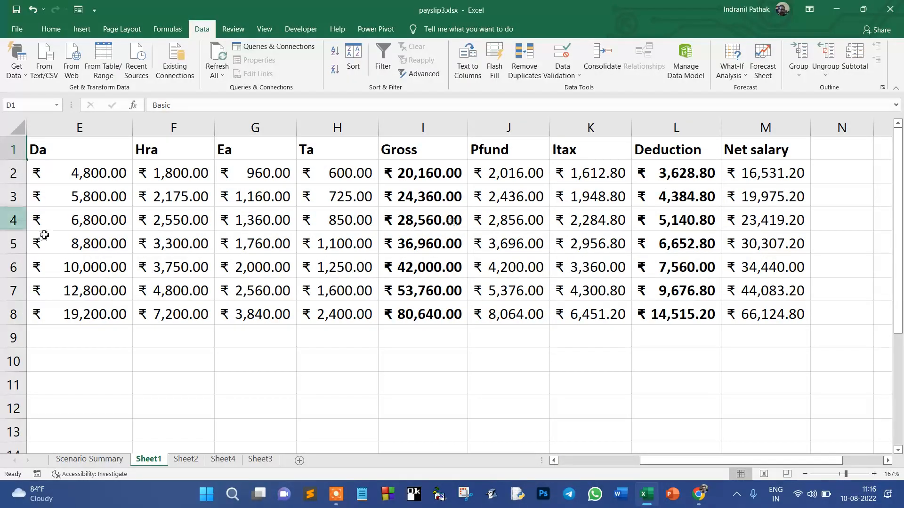
{"action": "left_click", "coordinate": [768, 224]}
{"action": "left_click_drag", "start_coordinate": [769, 224], "coordinate": [12, 225]}
{"action": "left_click", "coordinate": [51, 29]}
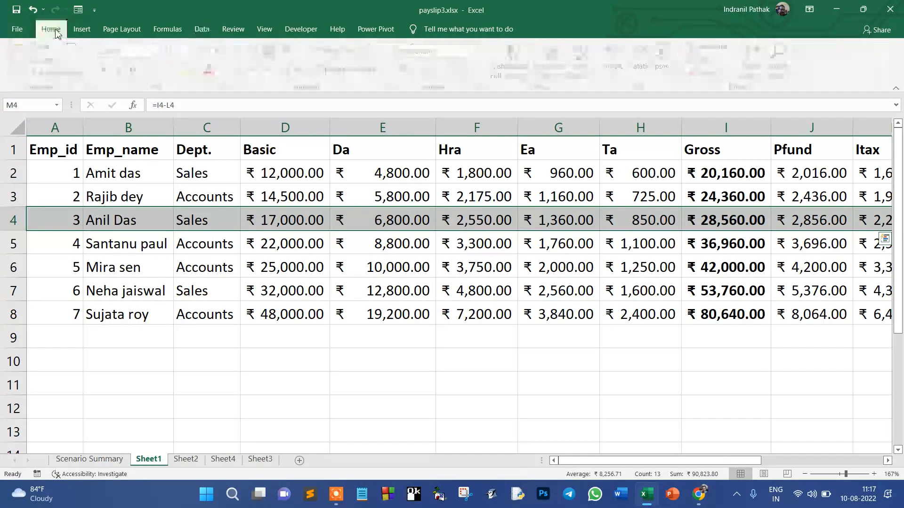
{"action": "left_click", "coordinate": [211, 69]}
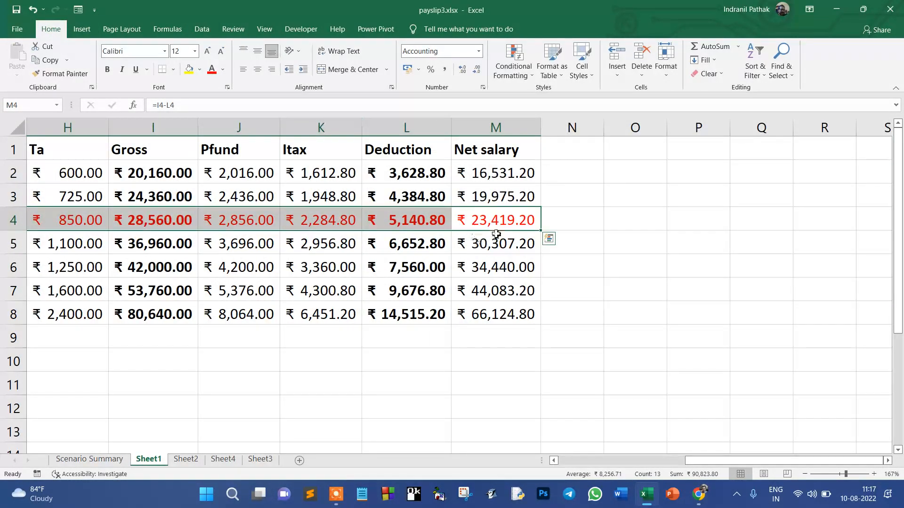
- Run Goal Seek to bring the net salary in M4 to 30000 by changing basic salary cell D4, and keep the solution
{"action": "left_click", "coordinate": [493, 218]}
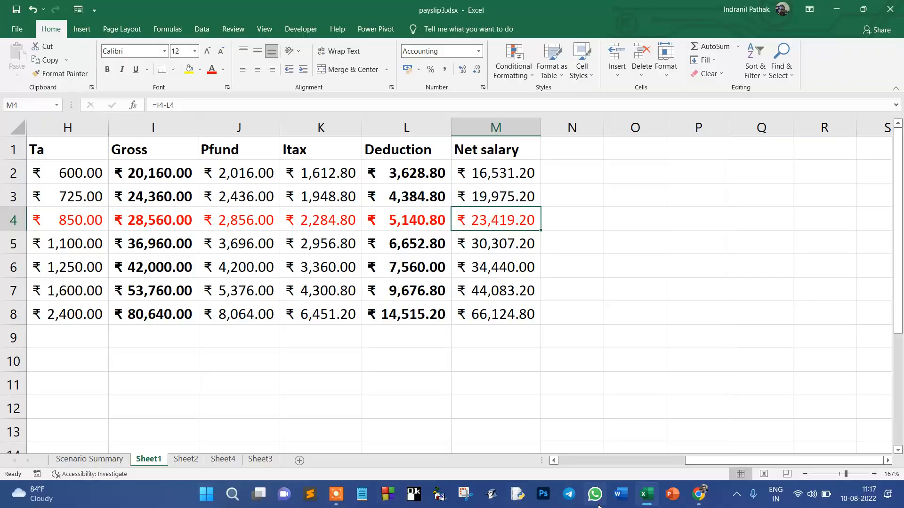
{"action": "left_click_drag", "start_coordinate": [552, 460], "coordinate": [713, 467]}
{"action": "left_click", "coordinate": [203, 30]}
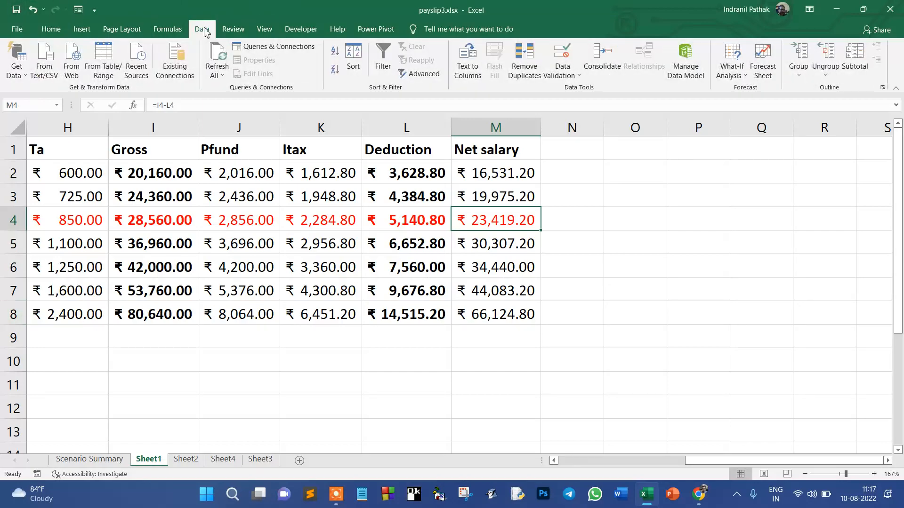
{"action": "left_click", "coordinate": [746, 79]}
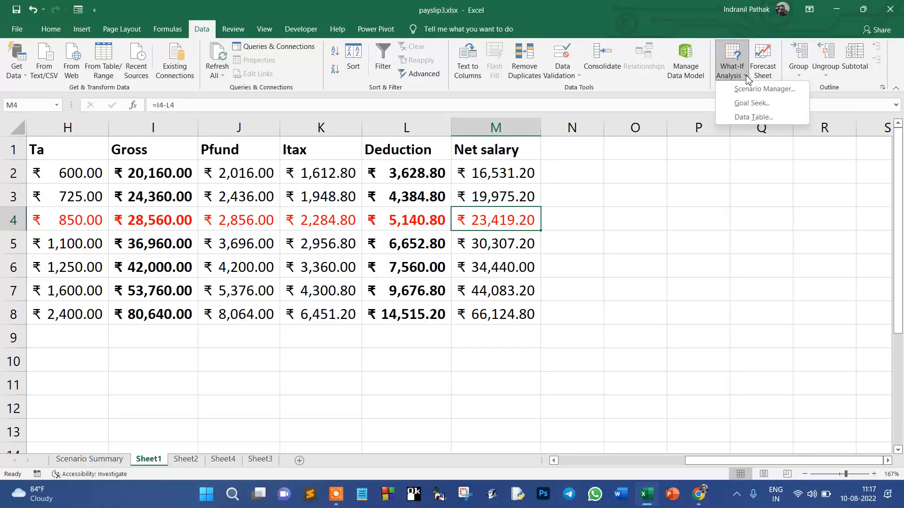
{"action": "left_click", "coordinate": [780, 108]}
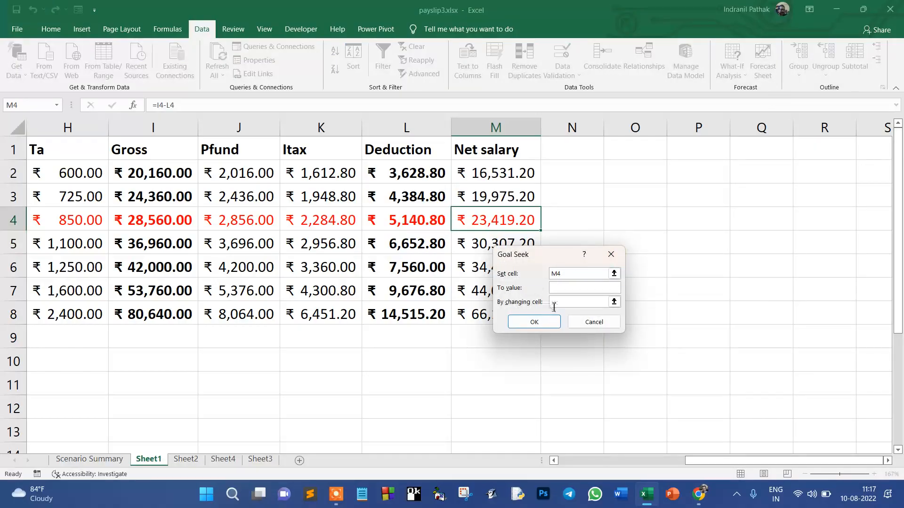
{"action": "type", "text": "30000"}
{"action": "left_click", "coordinate": [605, 302]}
{"action": "left_click_drag", "start_coordinate": [706, 466], "coordinate": [550, 470]}
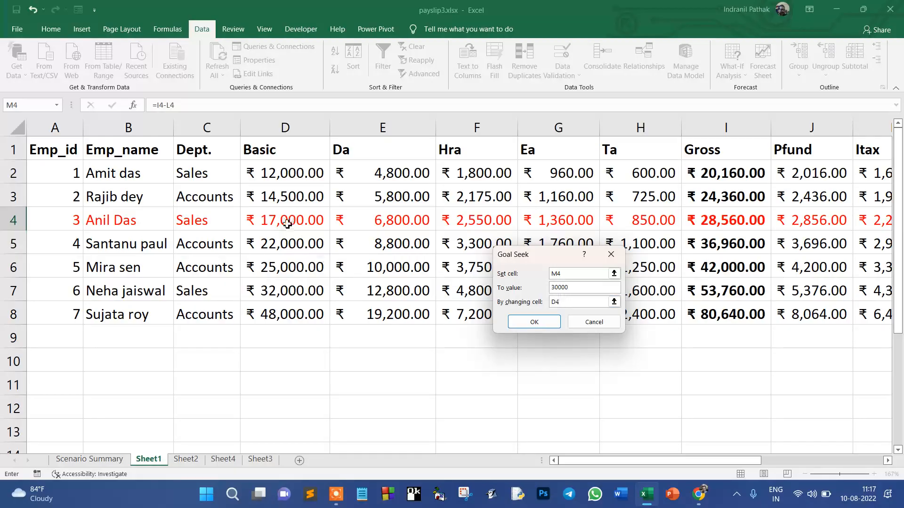
{"action": "left_click", "coordinate": [537, 322]}
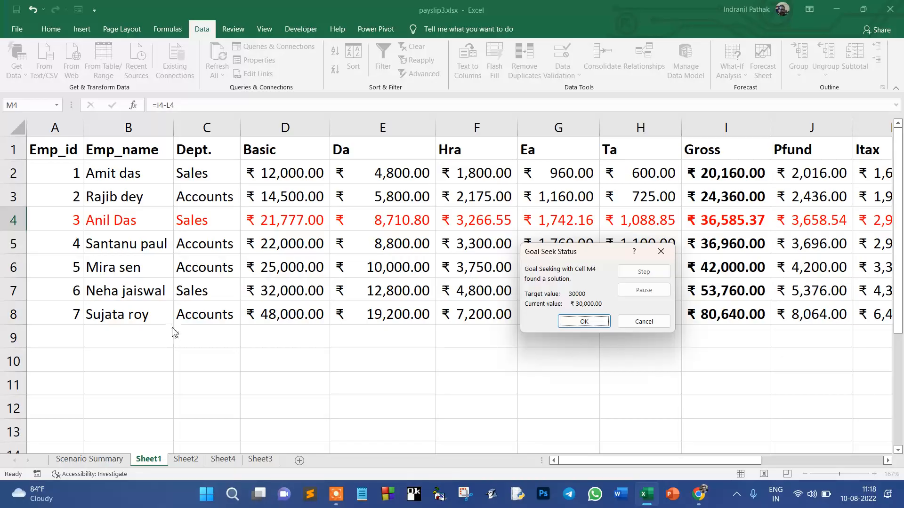
{"action": "left_click", "coordinate": [577, 324]}
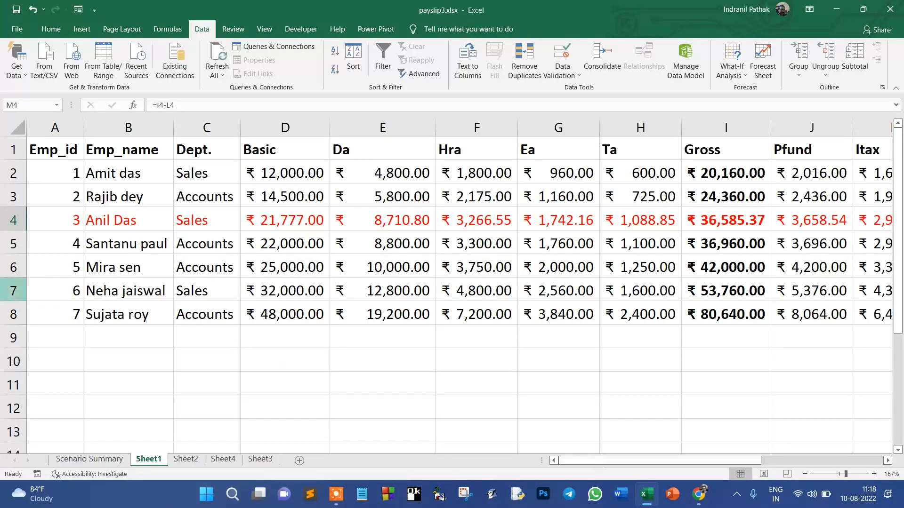
- Colour the font of the employee record in row 7 dark blue, from Emp_id through Net salary
{"action": "left_click_drag", "start_coordinate": [45, 289], "coordinate": [772, 286]}
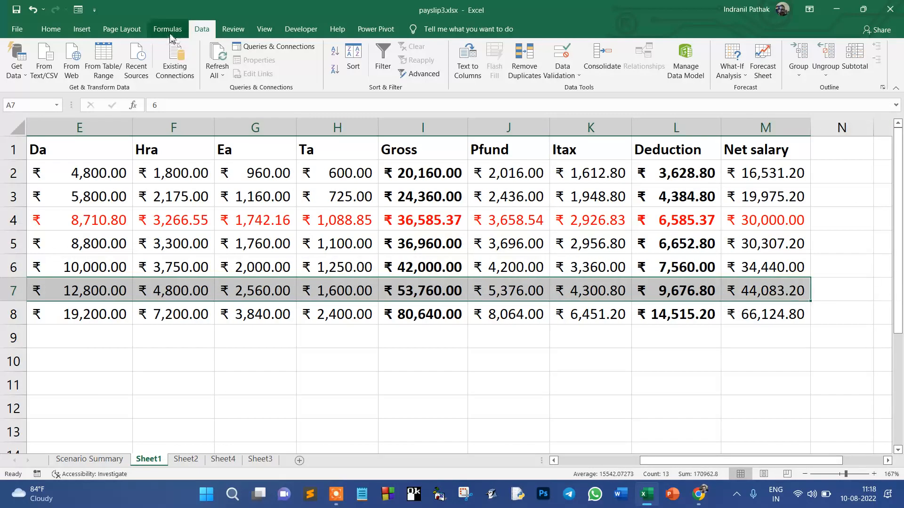
{"action": "left_click", "coordinate": [59, 30]}
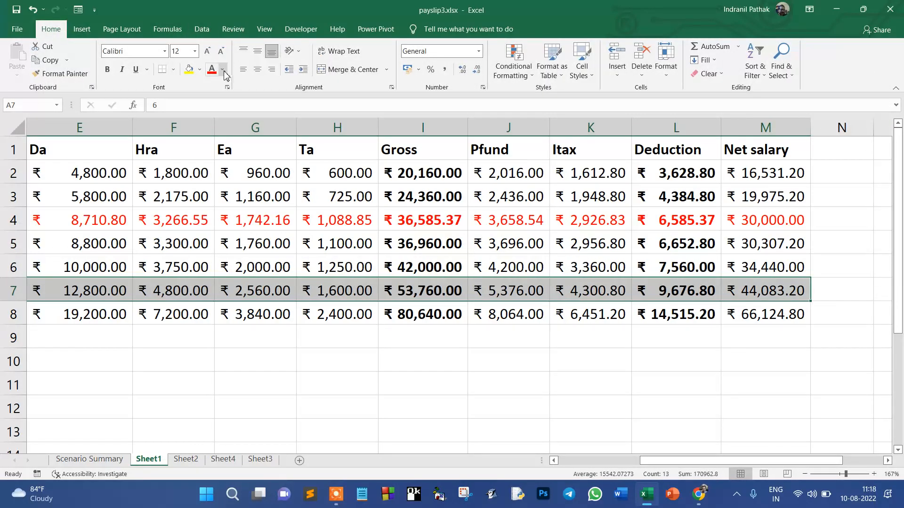
{"action": "left_click", "coordinate": [223, 71]}
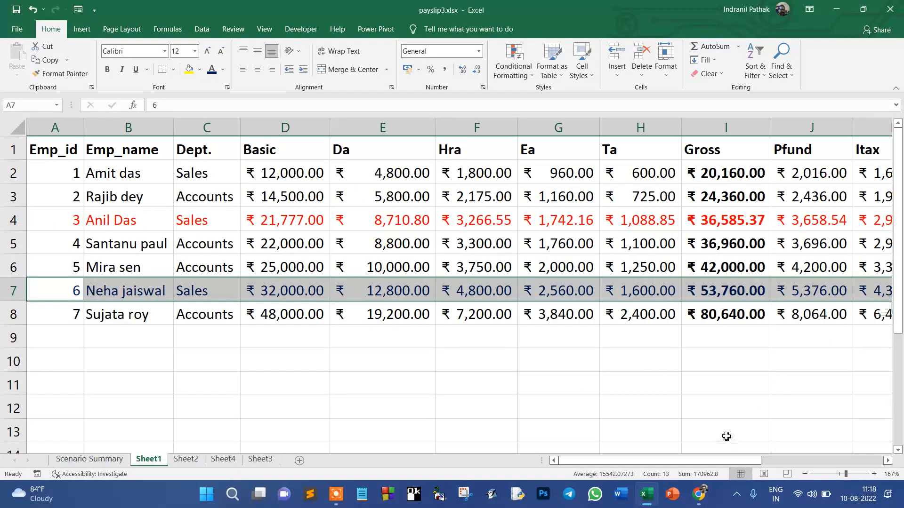
- Run Goal Seek to bring the net salary in M7 to 52000 by changing basic salary cell D7, and keep the solution
{"action": "left_click_drag", "start_coordinate": [729, 461], "coordinate": [840, 461]}
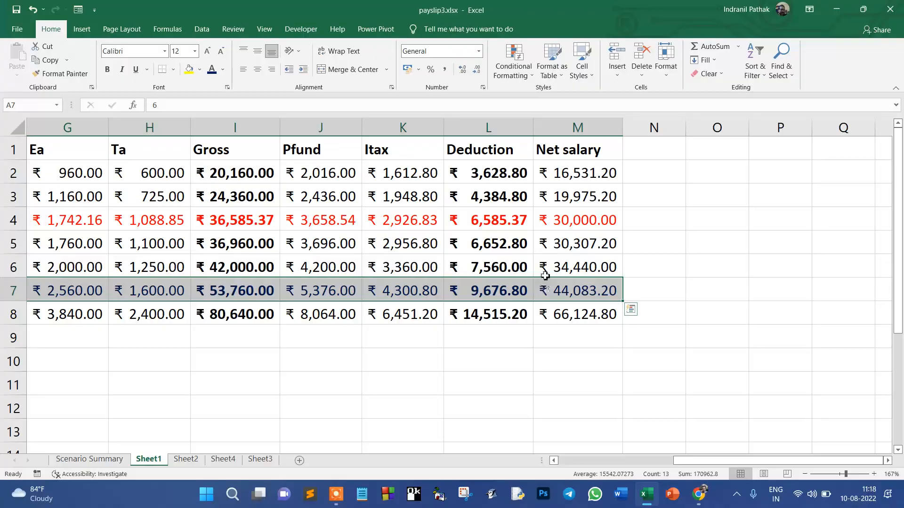
{"action": "left_click", "coordinate": [561, 289]}
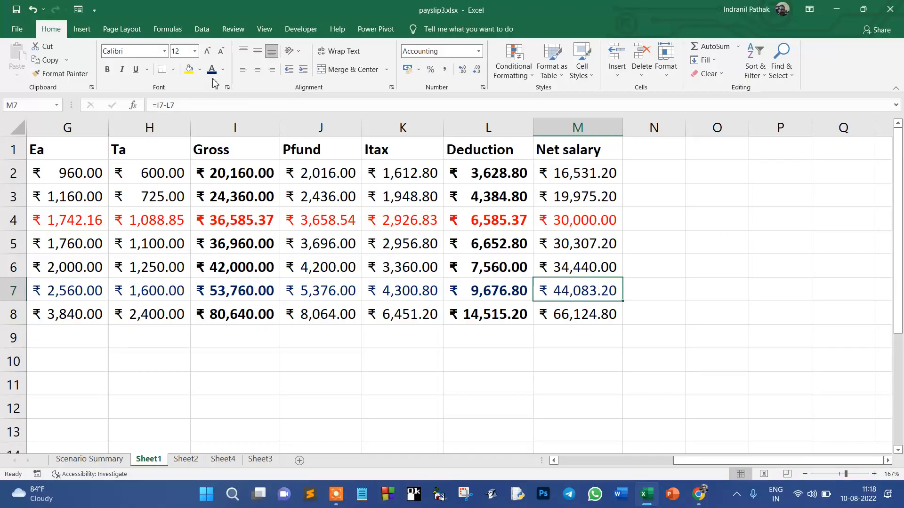
{"action": "left_click", "coordinate": [202, 30]}
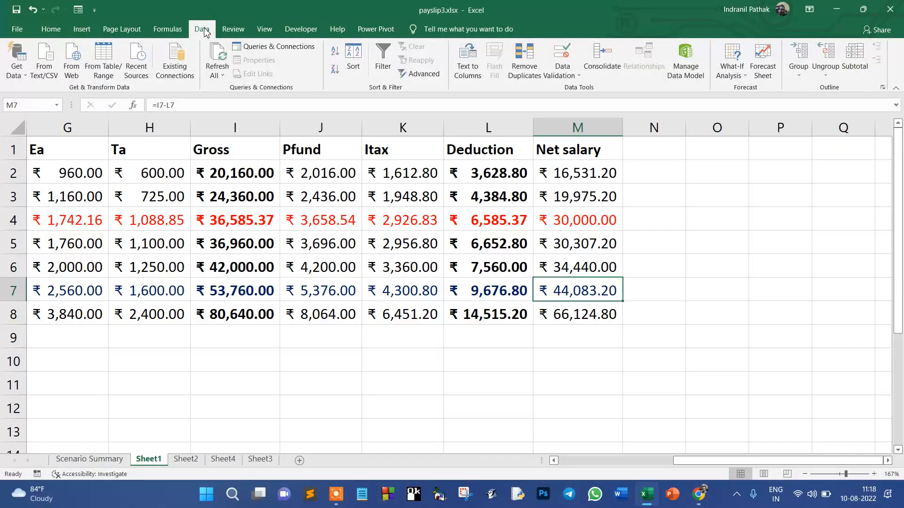
{"action": "left_click", "coordinate": [741, 76]}
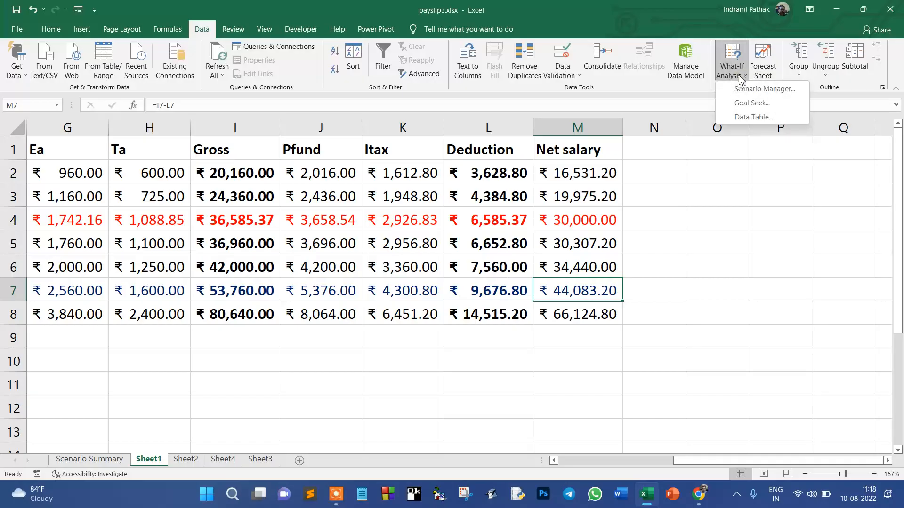
{"action": "left_click", "coordinate": [741, 103]}
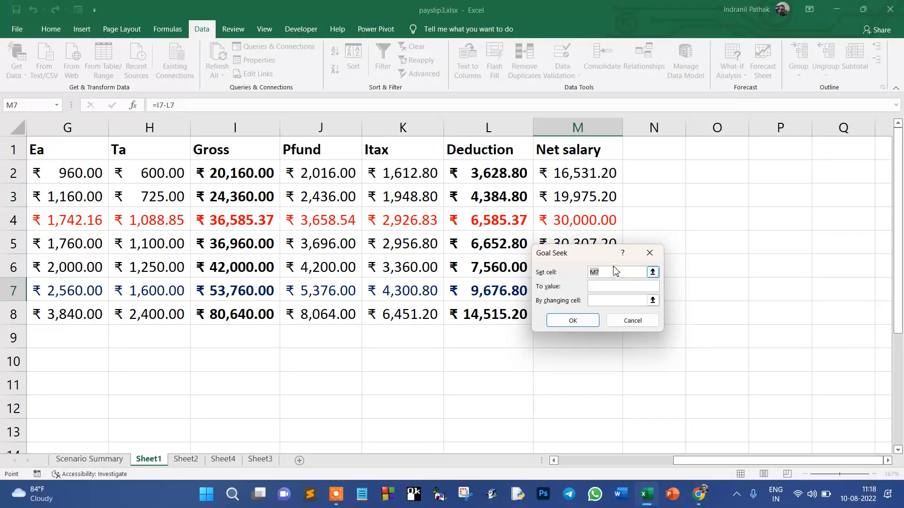
{"action": "left_click_drag", "start_coordinate": [580, 257], "coordinate": [709, 277]}
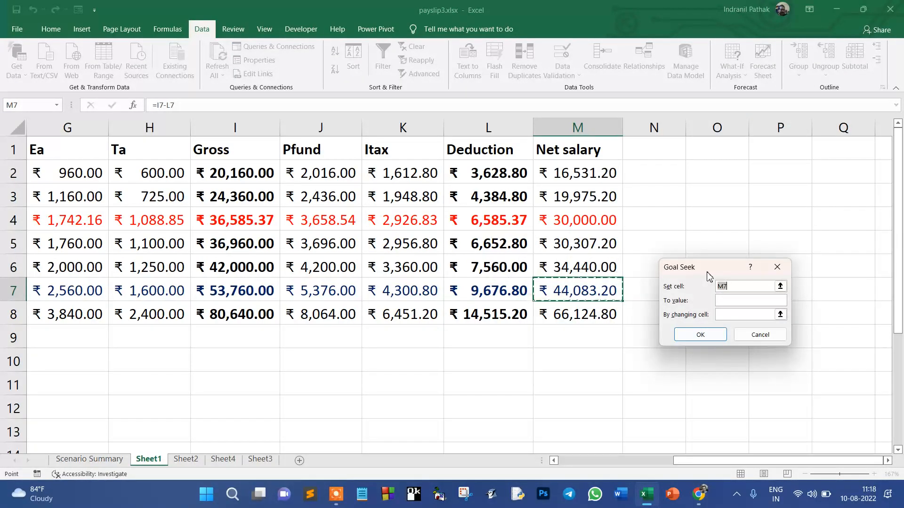
{"action": "left_click", "coordinate": [727, 301]}
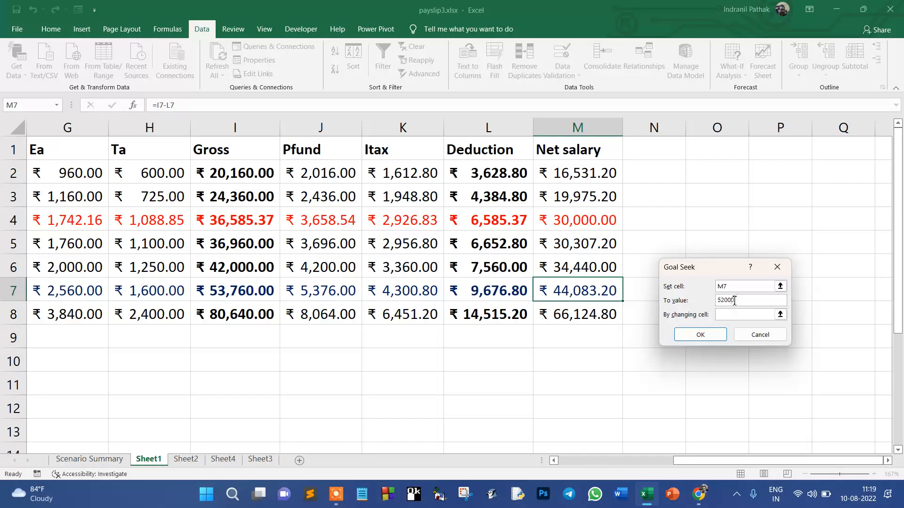
{"action": "left_click", "coordinate": [723, 314]}
{"action": "left_click_drag", "start_coordinate": [703, 464], "coordinate": [518, 468]}
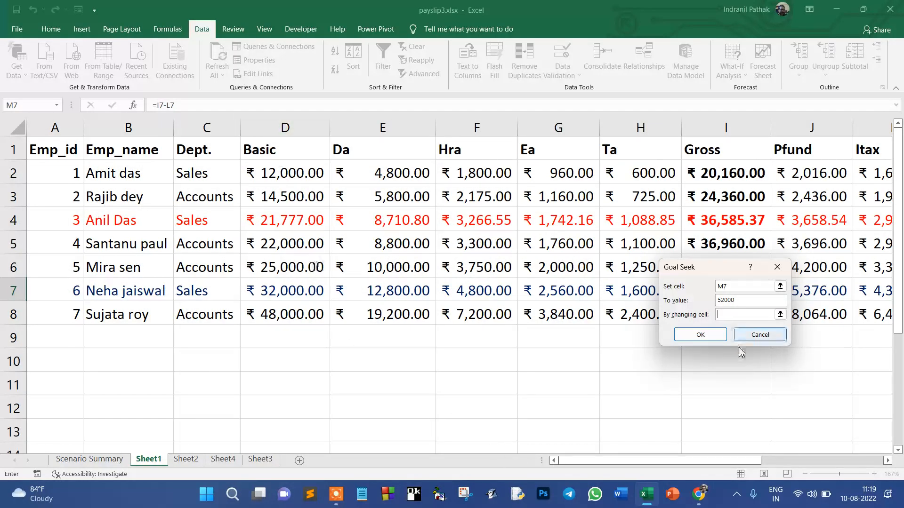
{"action": "type", "text": "D7"}
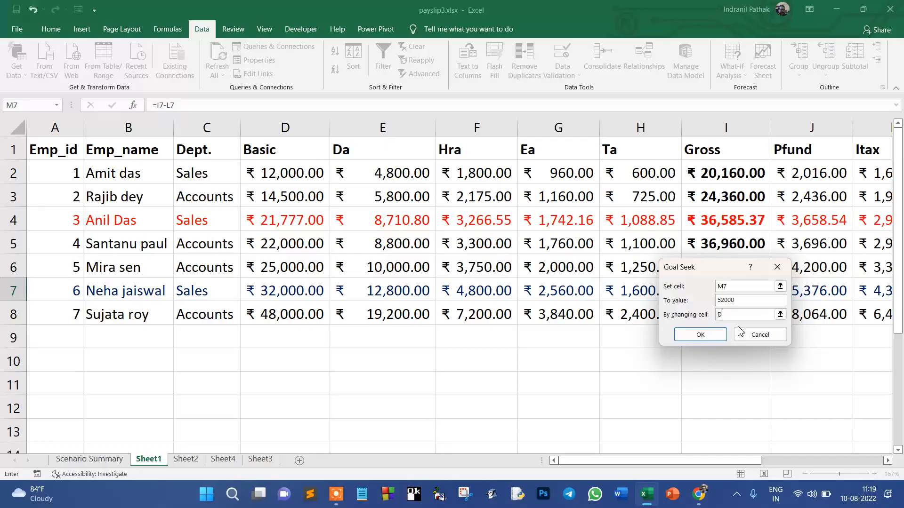
{"action": "left_click", "coordinate": [700, 337]}
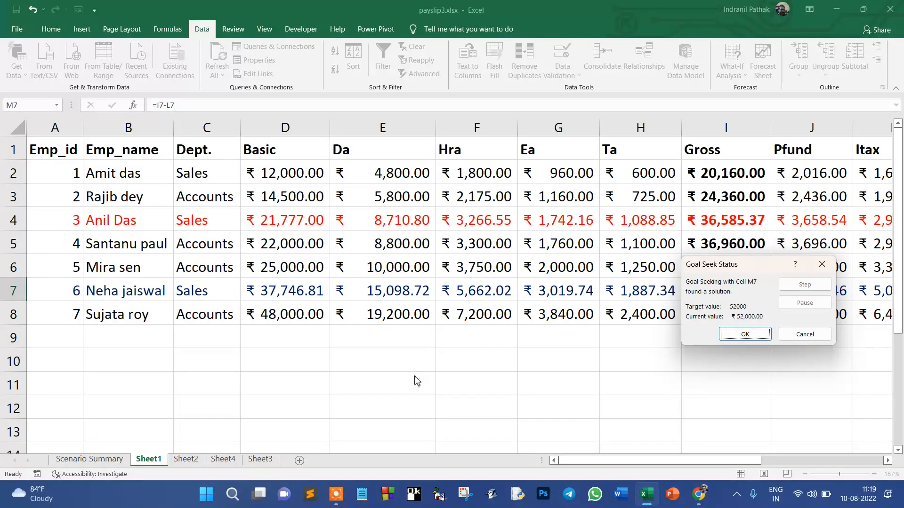
{"action": "left_click", "coordinate": [735, 336]}
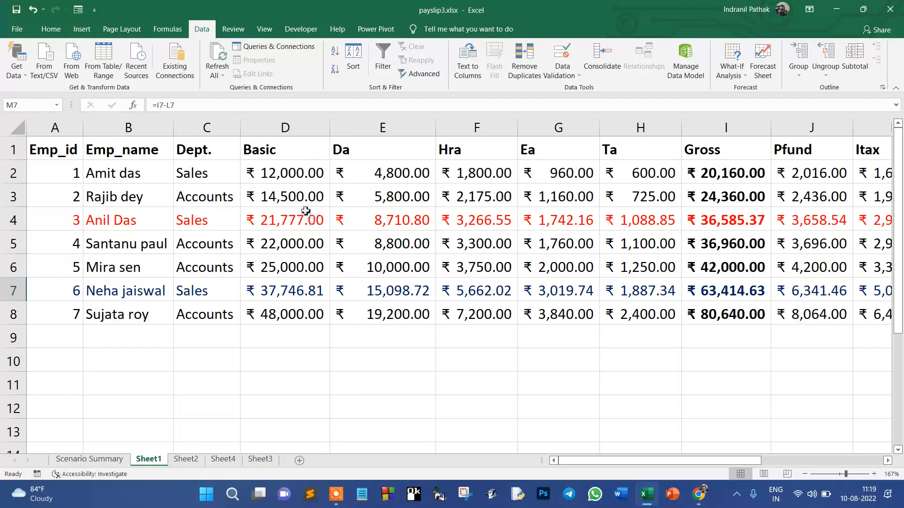
- Set the data validation criteria for the Basic values in D2:D8 to allow any value
{"action": "left_click_drag", "start_coordinate": [288, 177], "coordinate": [281, 312]}
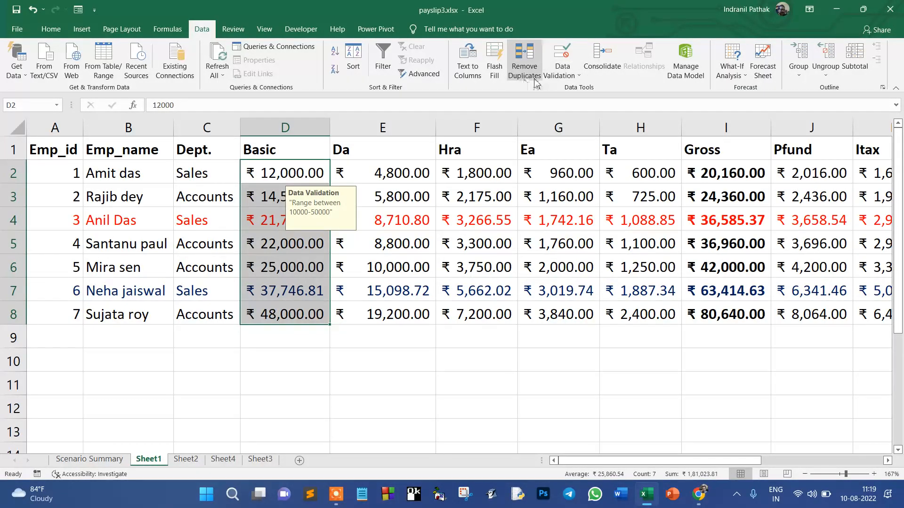
{"action": "left_click", "coordinate": [578, 77]}
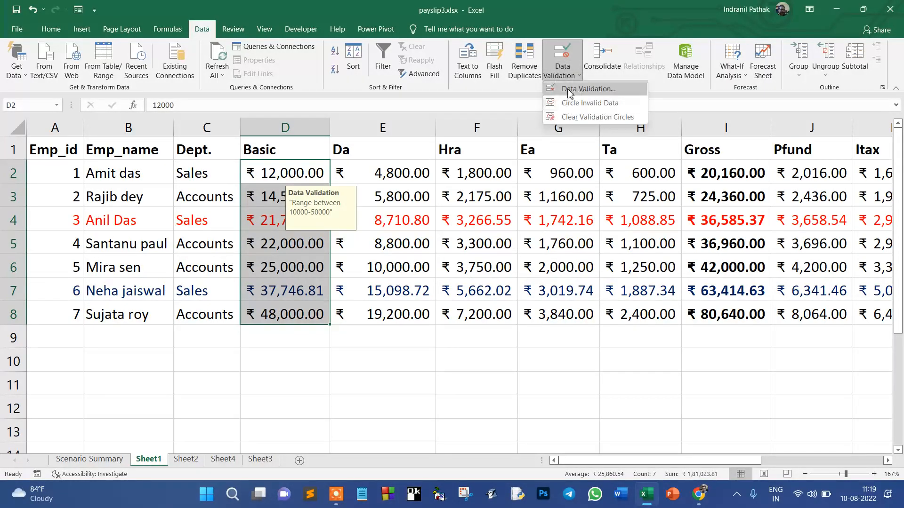
{"action": "left_click", "coordinate": [587, 89]}
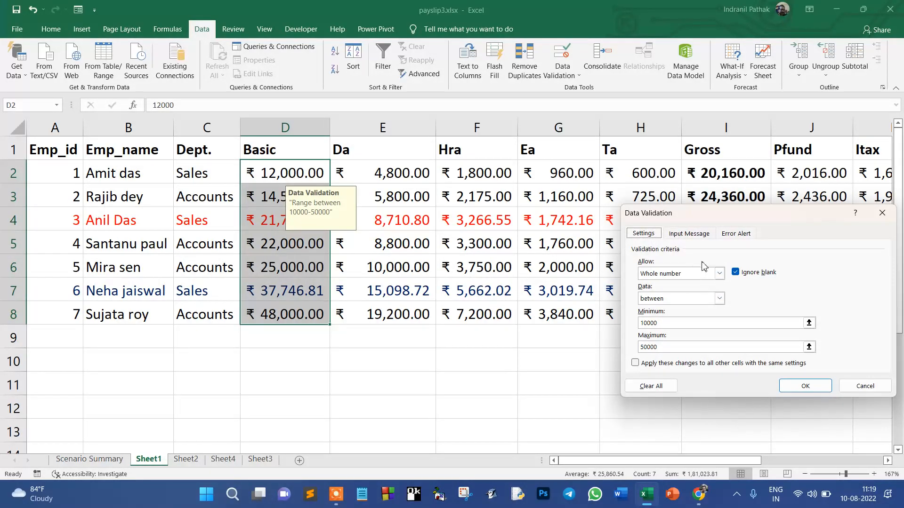
{"action": "left_click", "coordinate": [718, 273]}
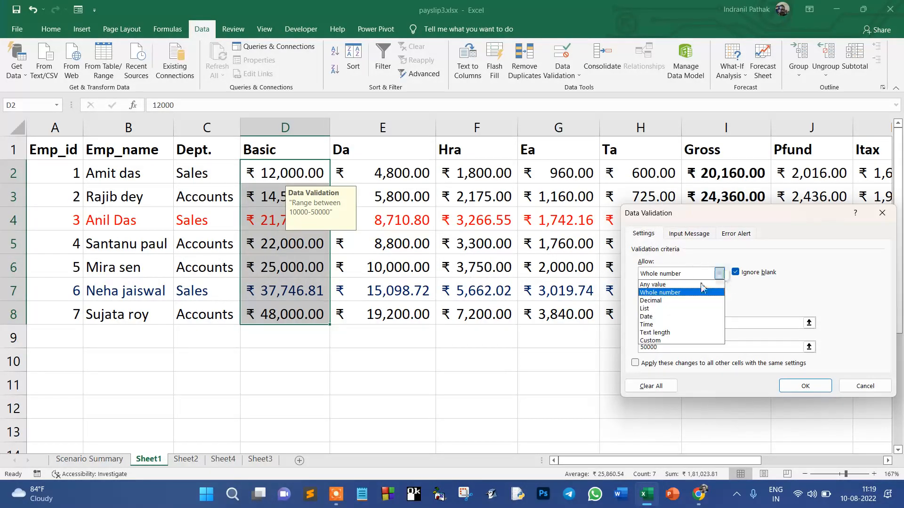
{"action": "left_click", "coordinate": [687, 285]}
- Clear the title and text of the validation input message for the Basic cells and apply the validation changes
{"action": "left_click", "coordinate": [691, 234]}
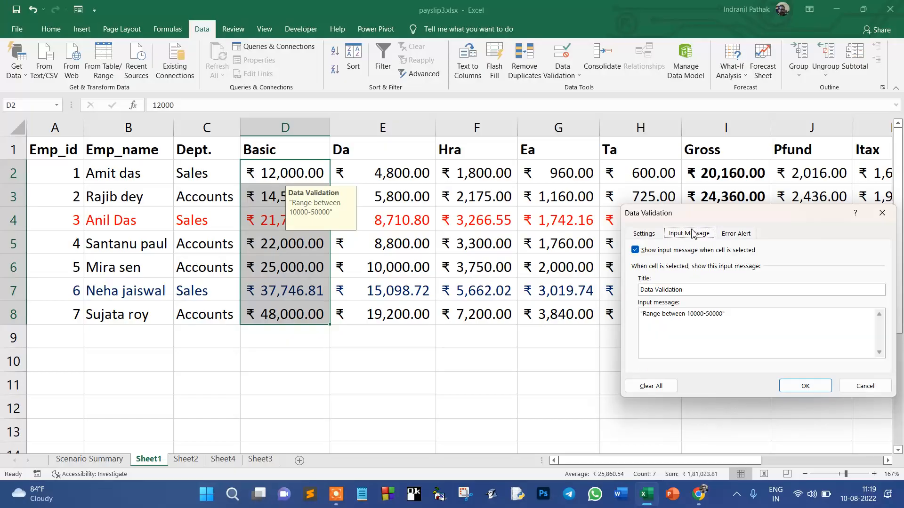
{"action": "left_click_drag", "start_coordinate": [686, 288], "coordinate": [581, 288]}
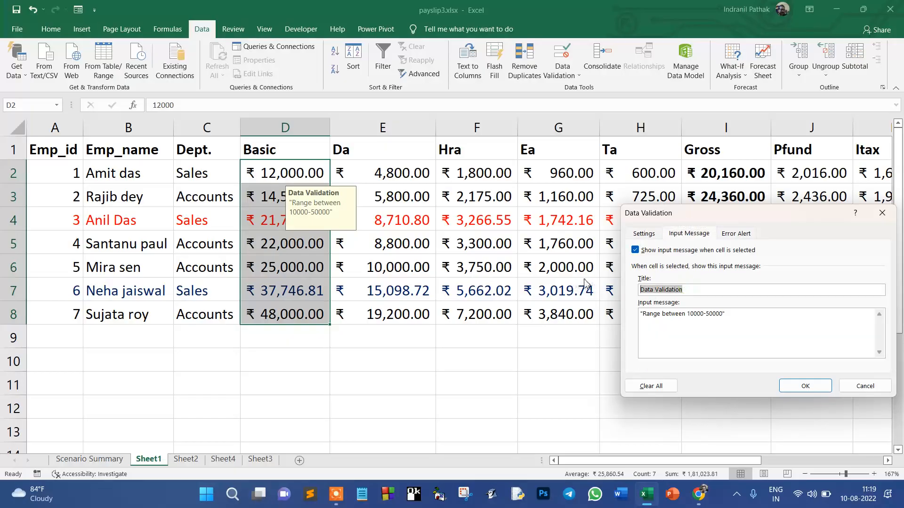
{"action": "key", "text": "BackSpace"}
{"action": "left_click_drag", "start_coordinate": [761, 313], "coordinate": [486, 318]}
{"action": "key", "text": "BackSpace"}
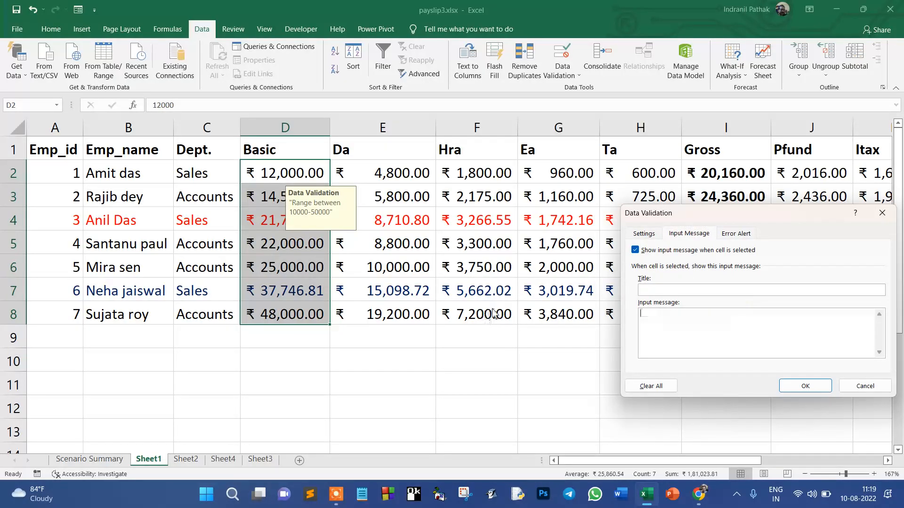
{"action": "left_click", "coordinate": [783, 391]}
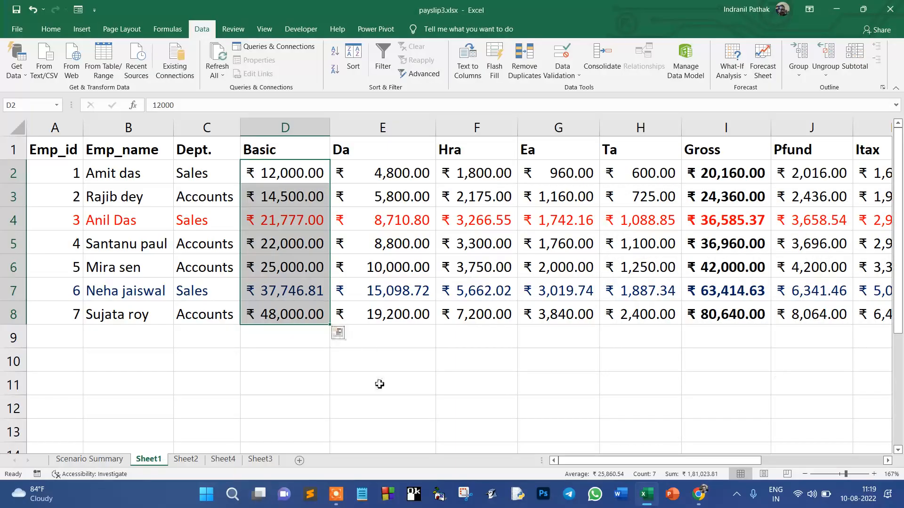
- Delete all basic salary values in D2:D8
{"action": "left_click", "coordinate": [360, 380]}
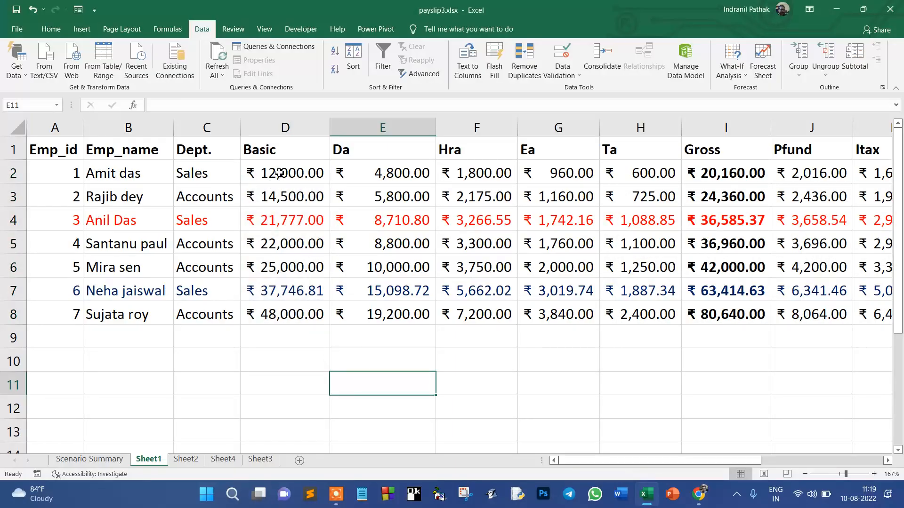
{"action": "left_click_drag", "start_coordinate": [279, 173], "coordinate": [277, 311]}
{"action": "key", "text": "Delete"}
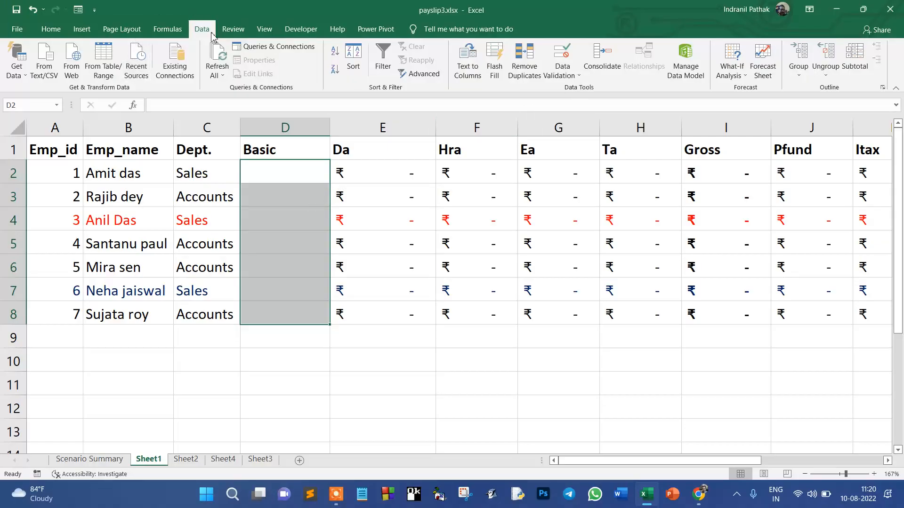
- Restrict the Basic cells D2:D8 with data validation to whole numbers between a minimum and a maximum value
{"action": "left_click", "coordinate": [578, 76]}
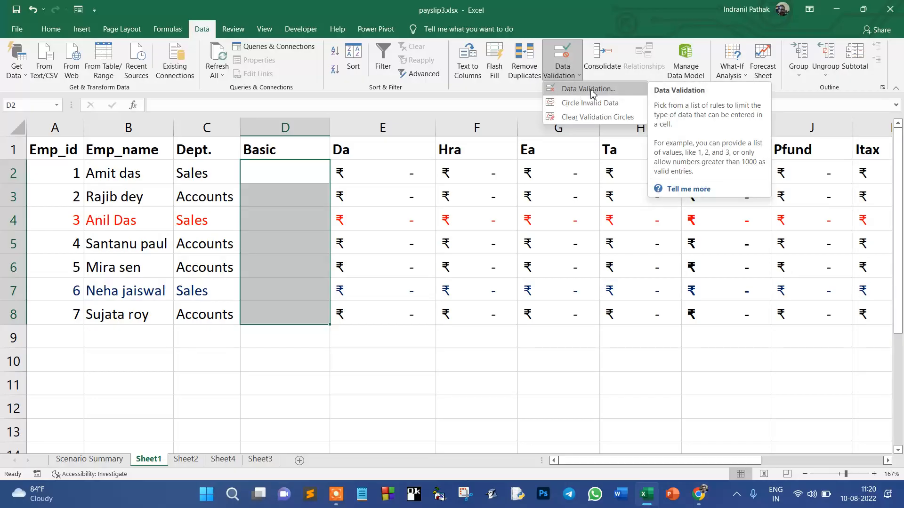
{"action": "left_click", "coordinate": [592, 92]}
{"action": "left_click_drag", "start_coordinate": [693, 216], "coordinate": [479, 125]}
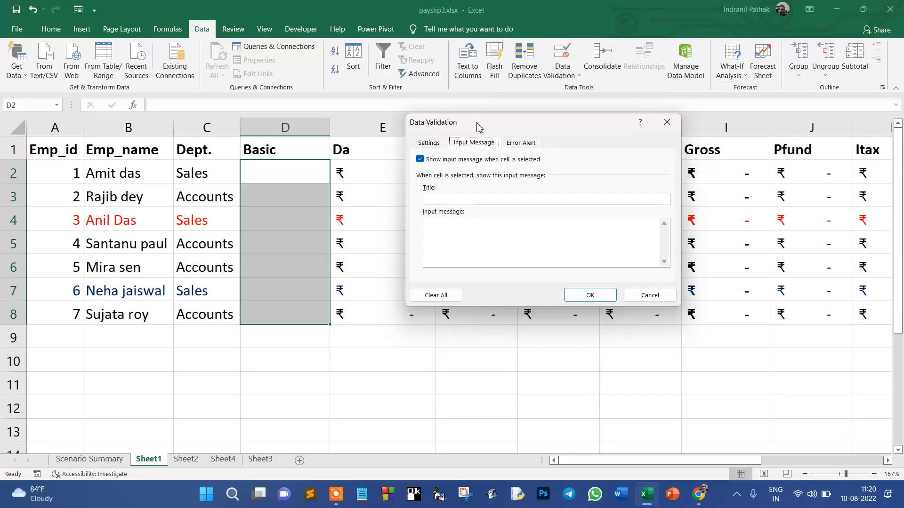
{"action": "left_click", "coordinate": [440, 145]}
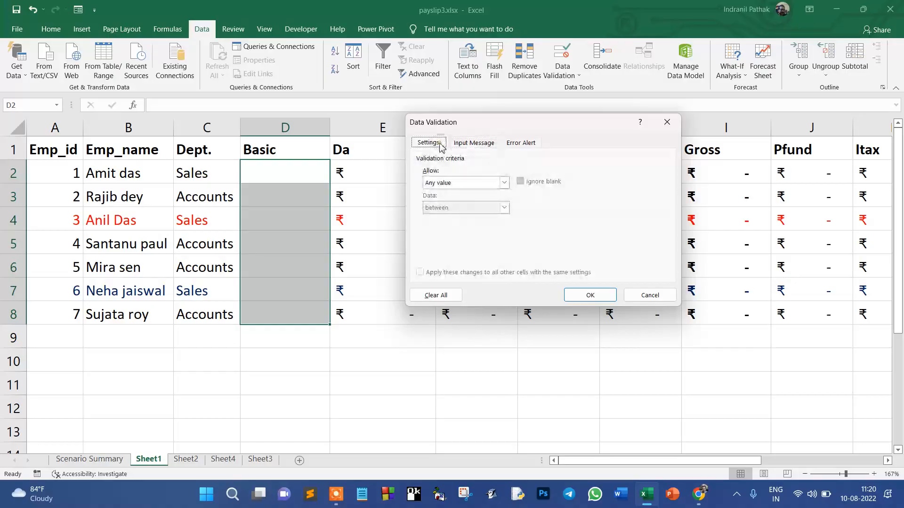
{"action": "left_click", "coordinate": [502, 183]}
{"action": "left_click", "coordinate": [462, 199]}
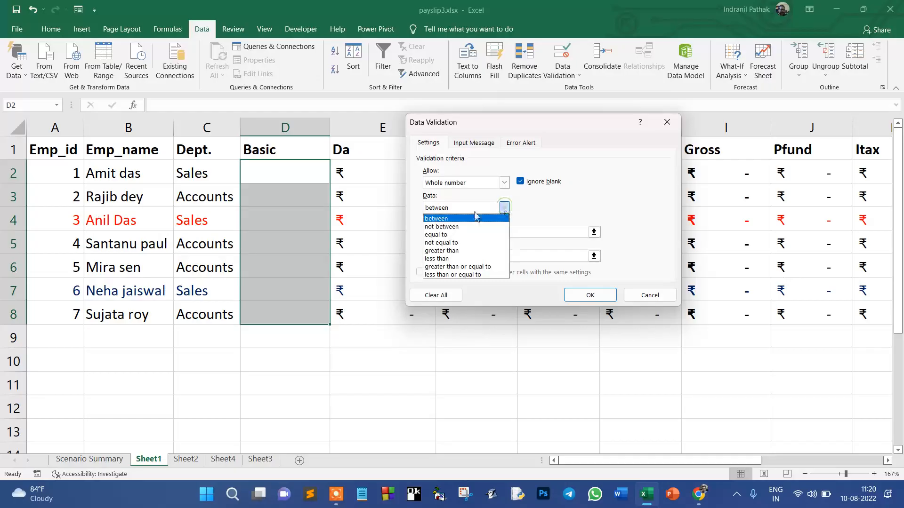
{"action": "left_click", "coordinate": [452, 219]}
{"action": "left_click", "coordinate": [462, 232]}
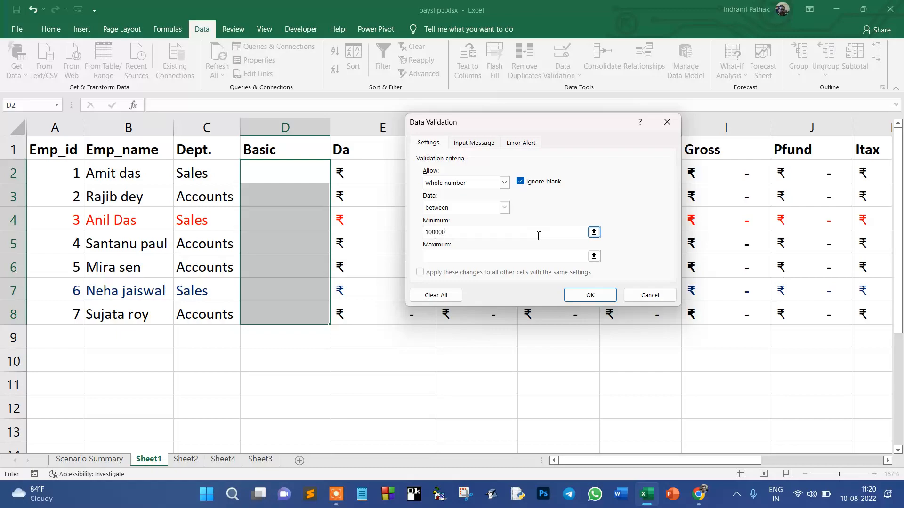
{"action": "left_click", "coordinate": [446, 257]}
{"action": "left_click", "coordinate": [471, 143]}
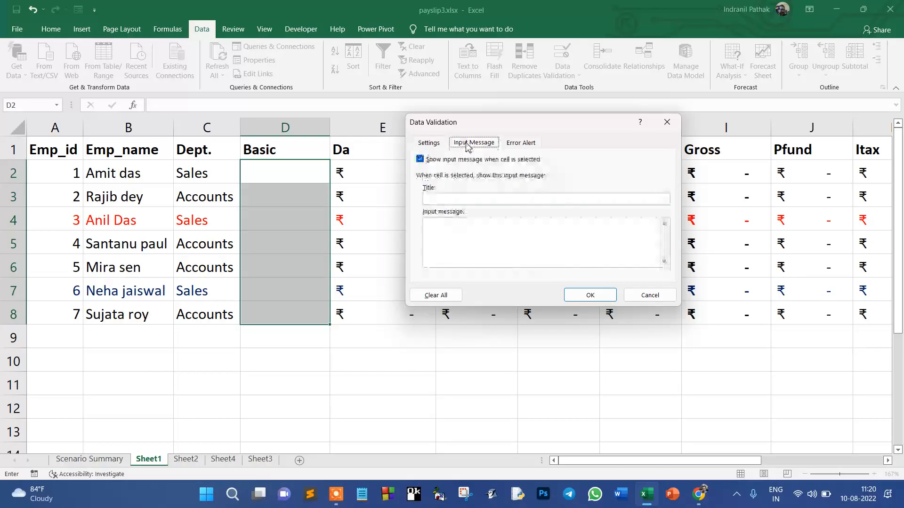
{"action": "left_click", "coordinate": [443, 200]}
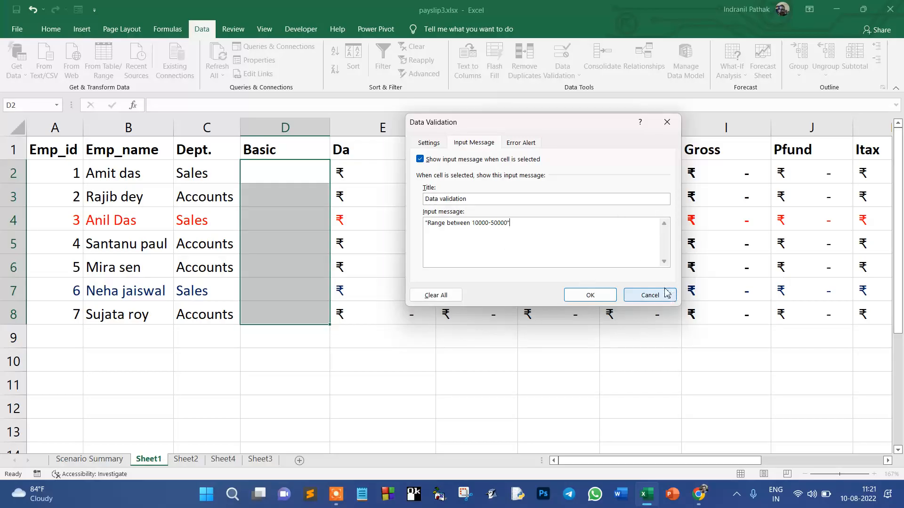
{"action": "left_click", "coordinate": [590, 295]}
- Test the validation by trying to enter a basic salary of 7000 in D2, and clear the cell entry
{"action": "left_click", "coordinate": [290, 175]}
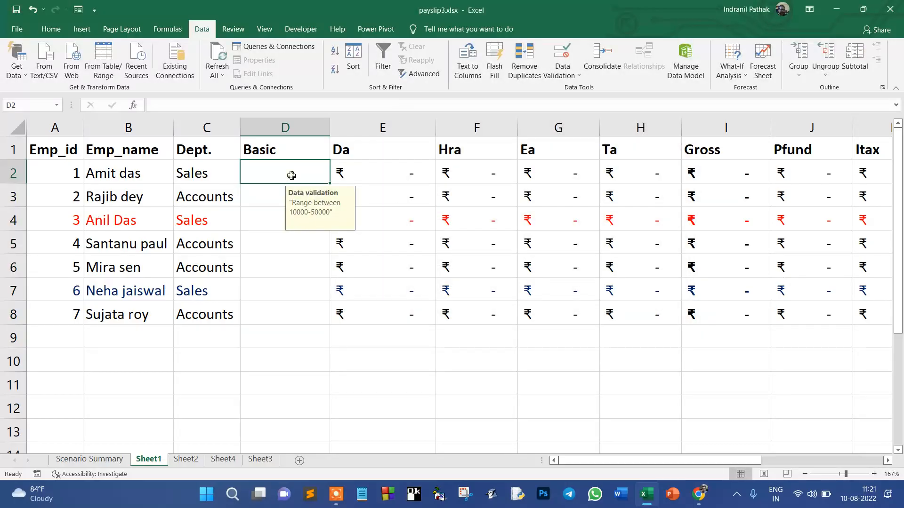
{"action": "type", "text": "7000"}
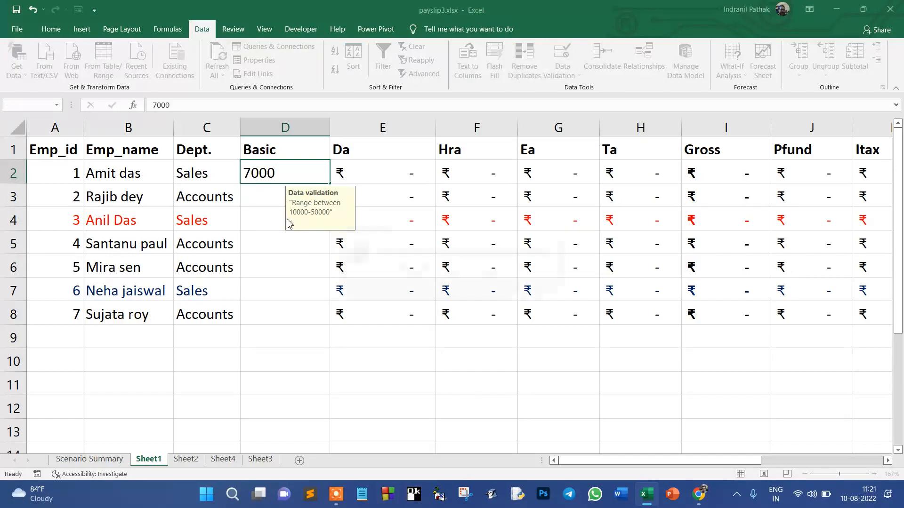
{"action": "key", "text": "Return"}
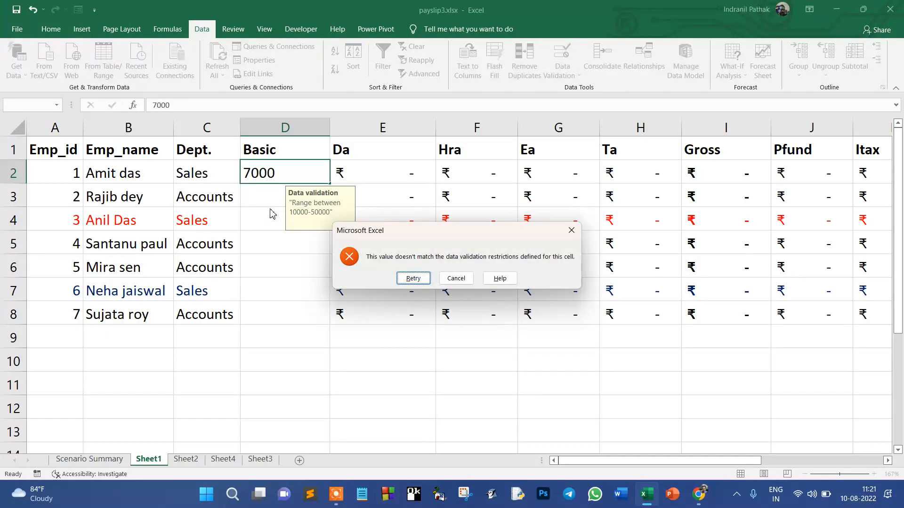
{"action": "left_click", "coordinate": [424, 279]}
{"action": "type", "text": "="}
{"action": "key", "text": "Down"}
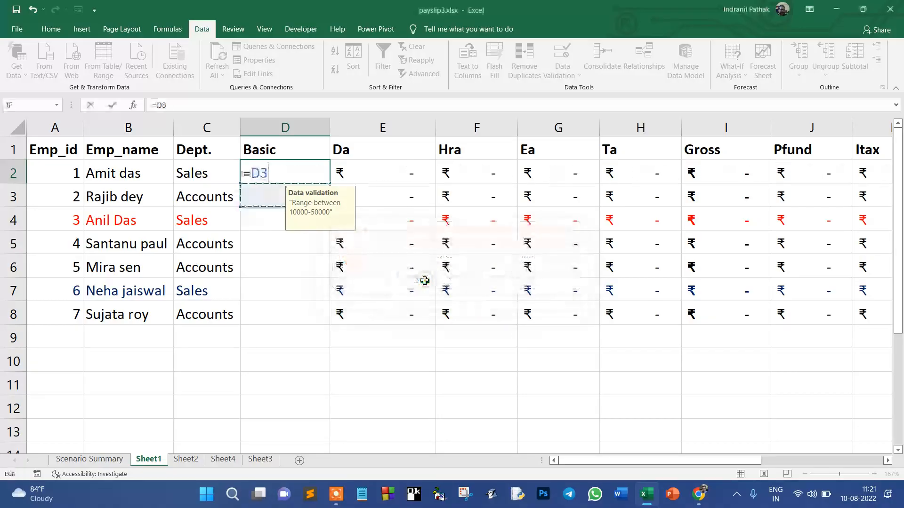
{"action": "key", "text": "BackSpace"}
{"action": "key", "text": "BackSpace"}
{"action": "key", "text": "BackSpace"}
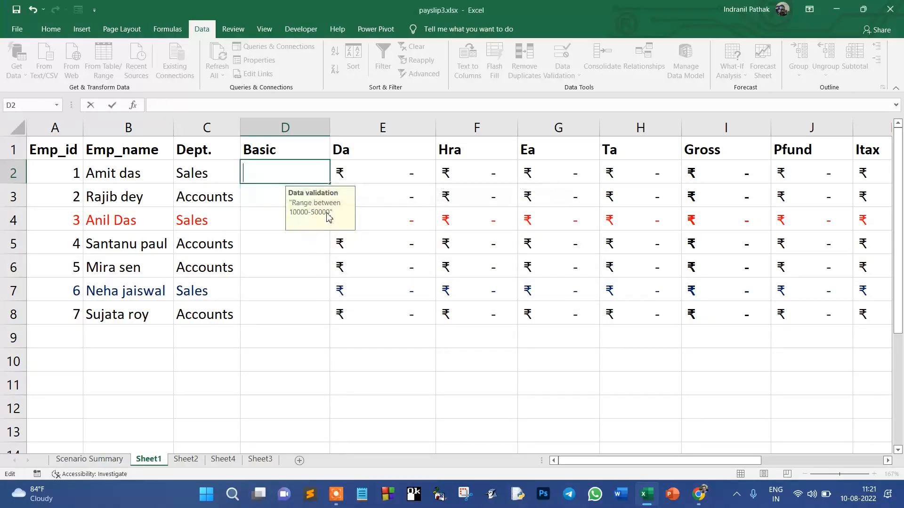
- Enter the basic salaries 12000 in D2, 15000 in D3 and 22000 in D4
{"action": "type", "text": "12000"}
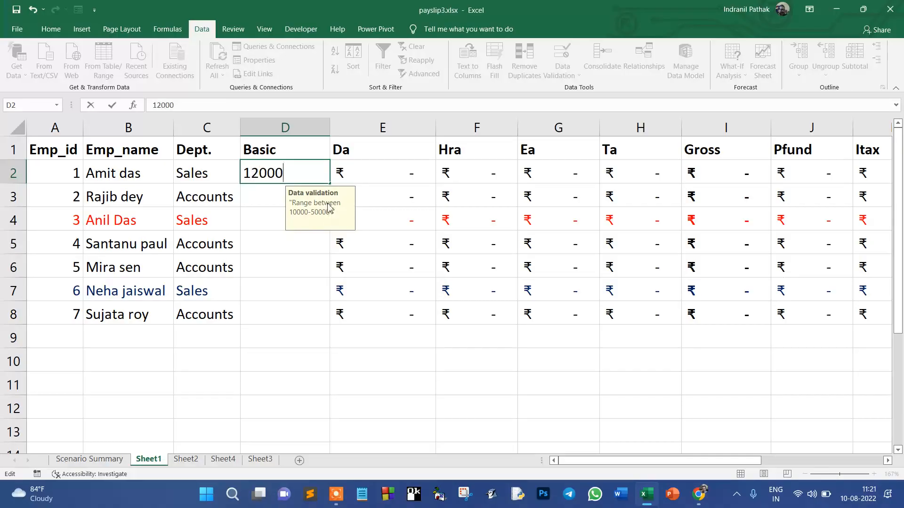
{"action": "left_click", "coordinate": [257, 197]}
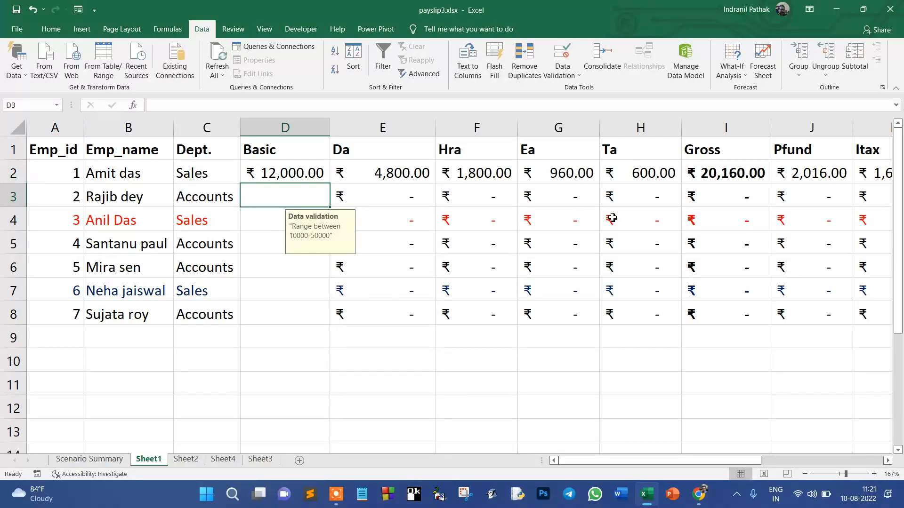
{"action": "type", "text": "15000"}
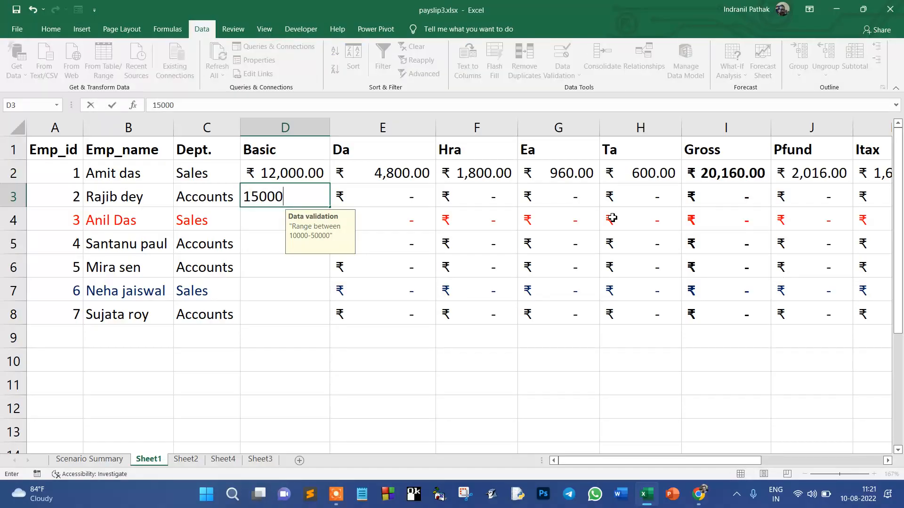
{"action": "key", "text": "Return"}
{"action": "type", "text": "22000"}
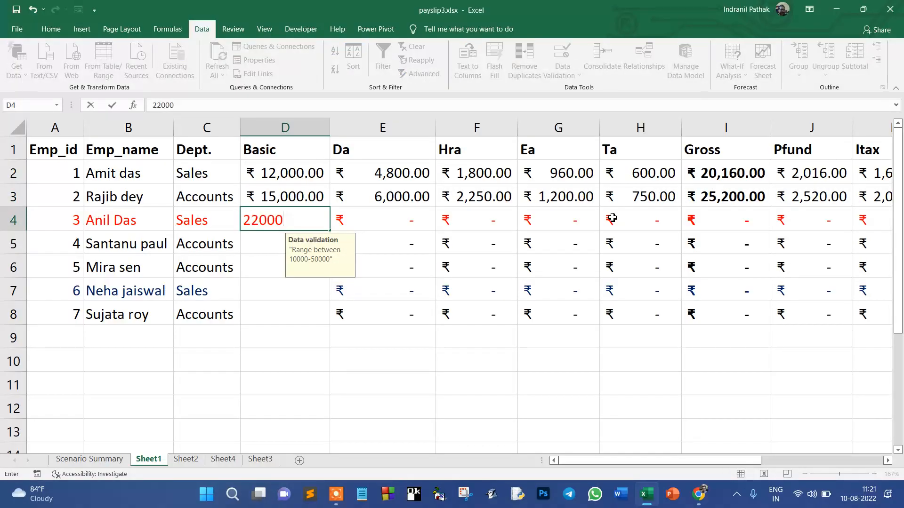
{"action": "key", "text": "Return"}
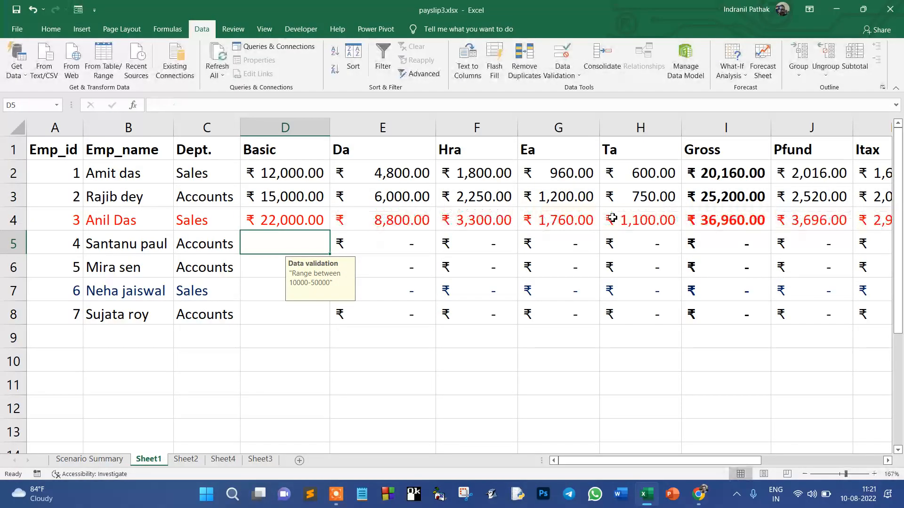
- Enter the basic salaries 28000 in D5, 34000 in D6 and 42000 in D7
{"action": "type", "text": "28,"}
{"action": "type", "text": "000"}
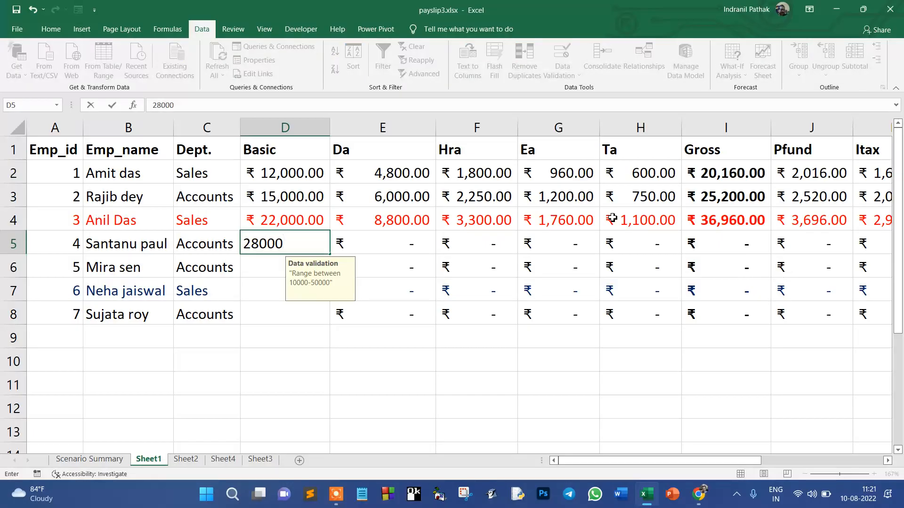
{"action": "key", "text": "Return"}
{"action": "type", "text": "340000"}
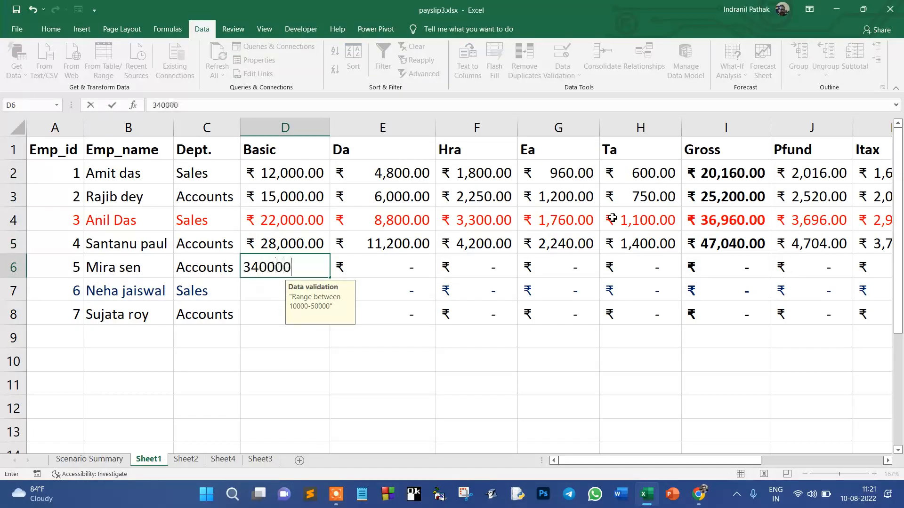
{"action": "key", "text": "BackSpace"}
{"action": "key", "text": "Return"}
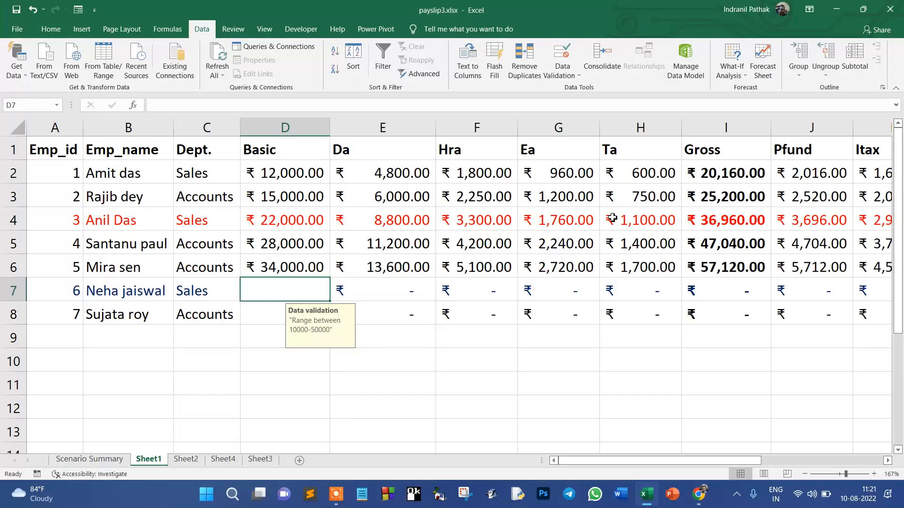
{"action": "type", "text": "42000"}
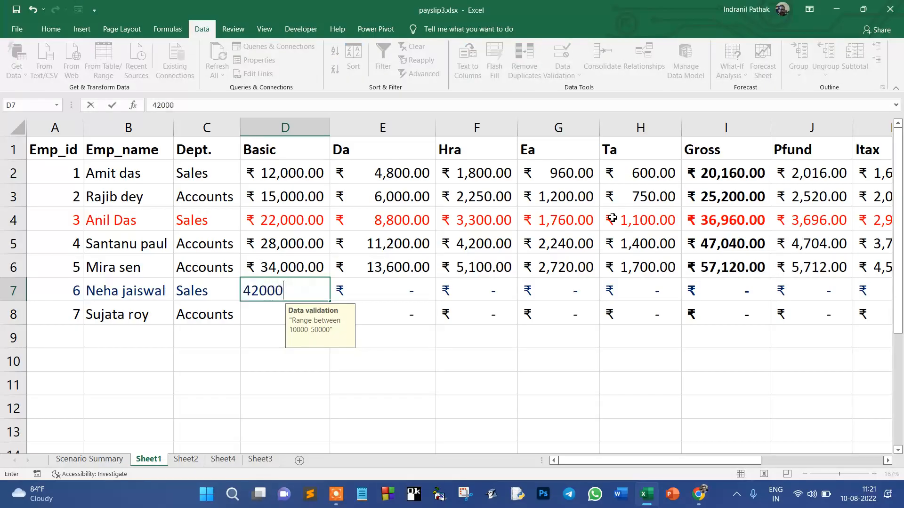
{"action": "key", "text": "Return"}
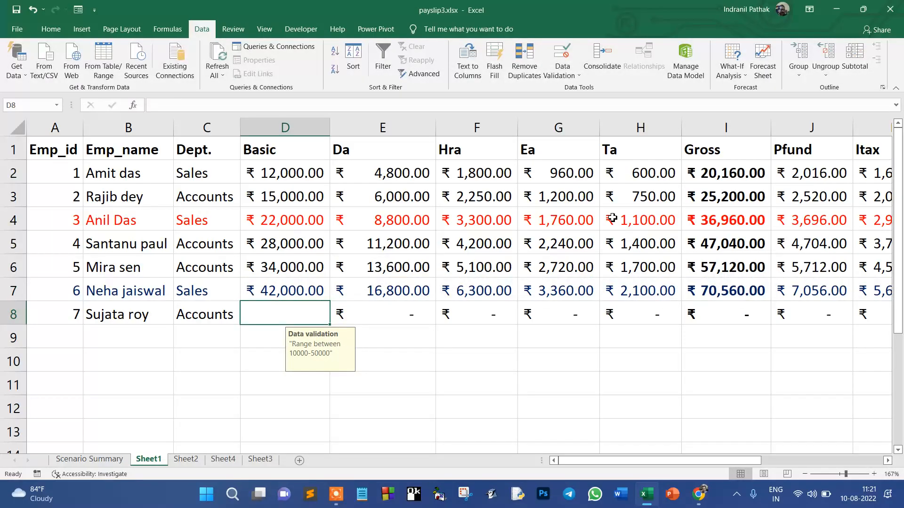
- Enter a basic salary of 55000 in D8
{"action": "type", "text": "550000"}
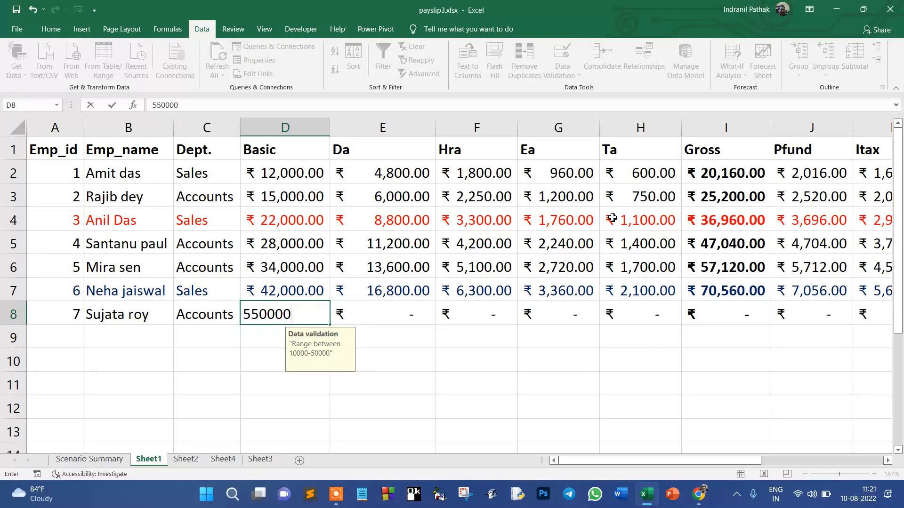
{"action": "key", "text": "BackSpace"}
{"action": "key", "text": "Return"}
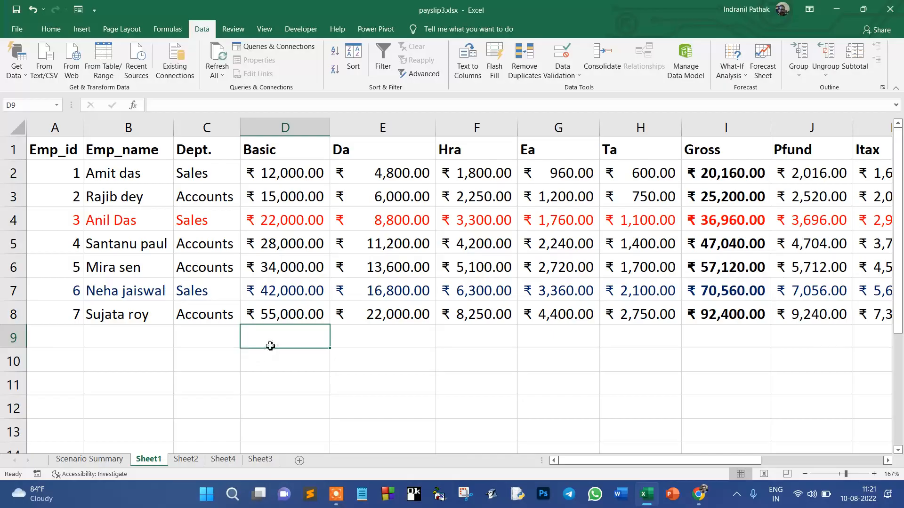
- Replace the basic salary in D8 with 60000
{"action": "left_click", "coordinate": [285, 319]}
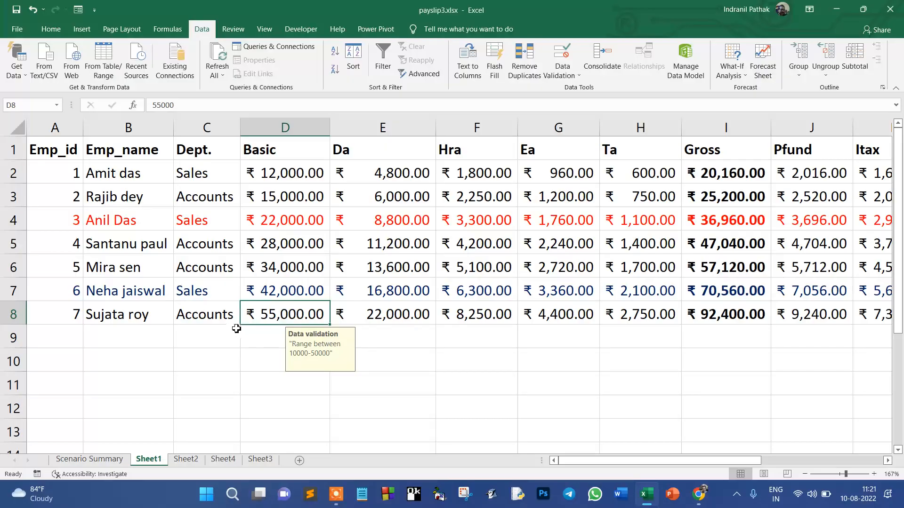
{"action": "left_click", "coordinate": [278, 345]}
{"action": "key", "text": "Up"}
{"action": "type", "text": "60000"}
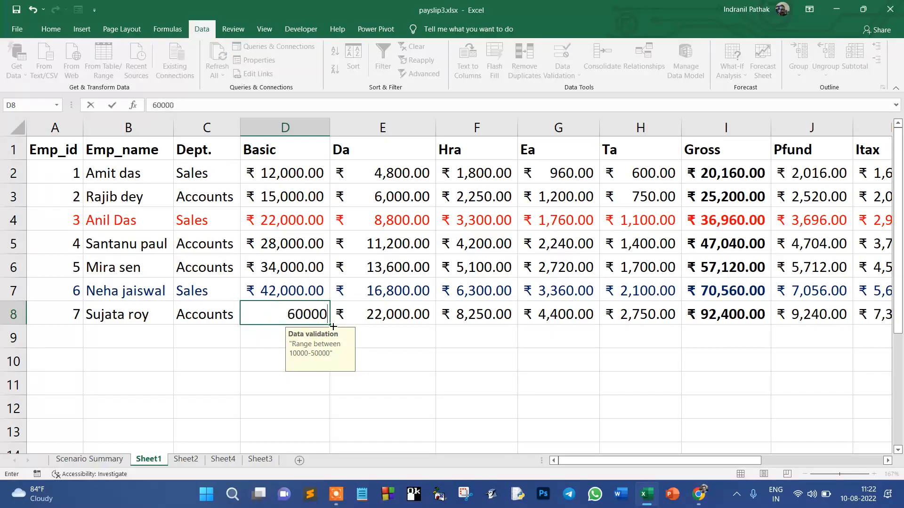
{"action": "key", "text": "Return"}
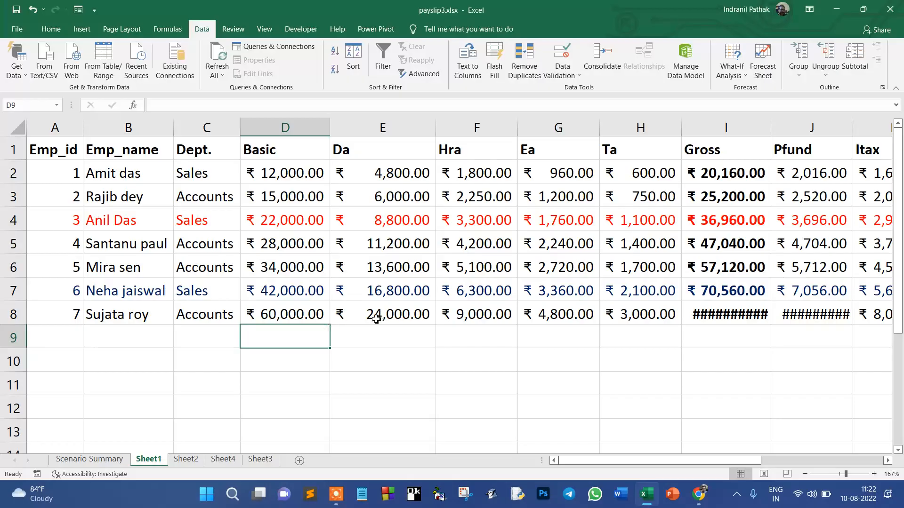
- AutoFit the widths of the Gross and Pfund columns to their contents
{"action": "double_click", "coordinate": [771, 127]}
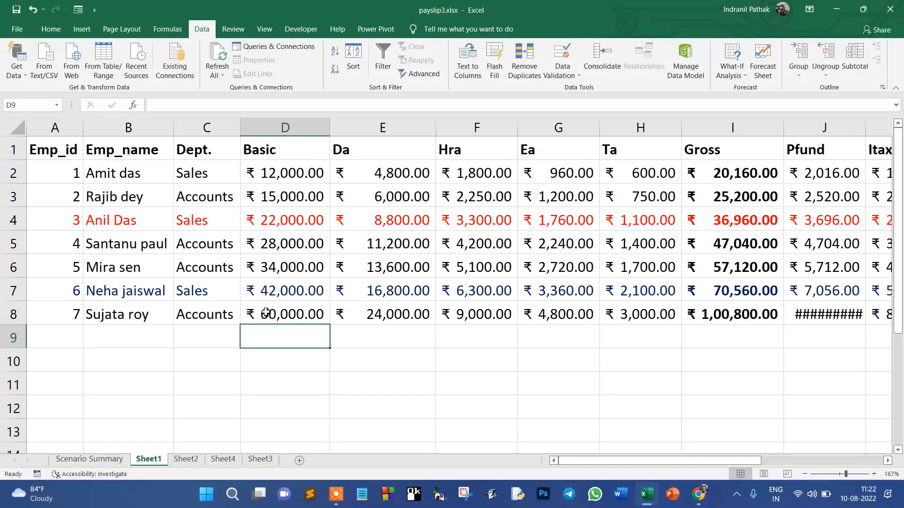
{"action": "left_click_drag", "start_coordinate": [272, 172], "coordinate": [272, 288]}
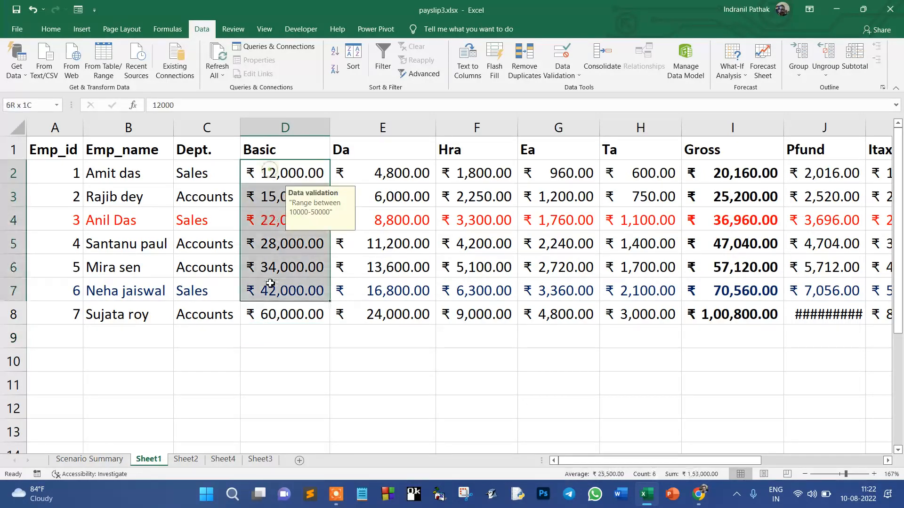
{"action": "left_click", "coordinate": [278, 314]}
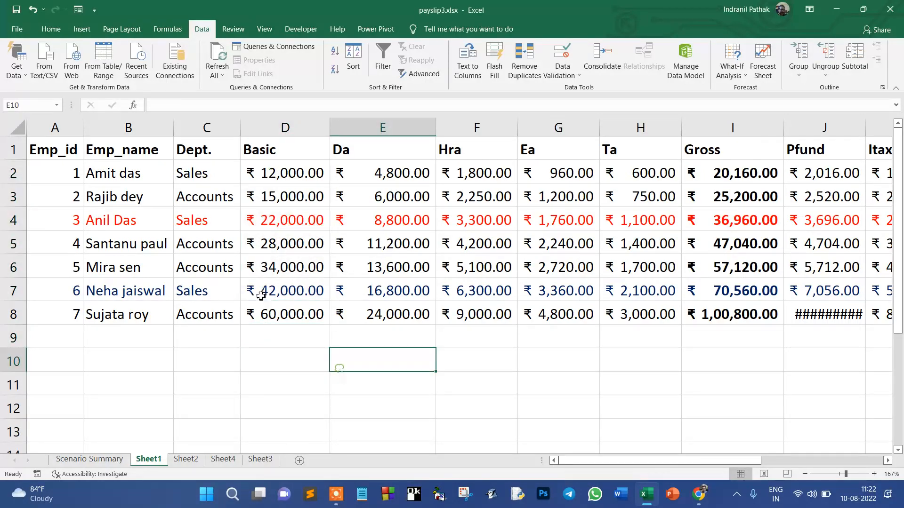
{"action": "left_click", "coordinate": [541, 391]}
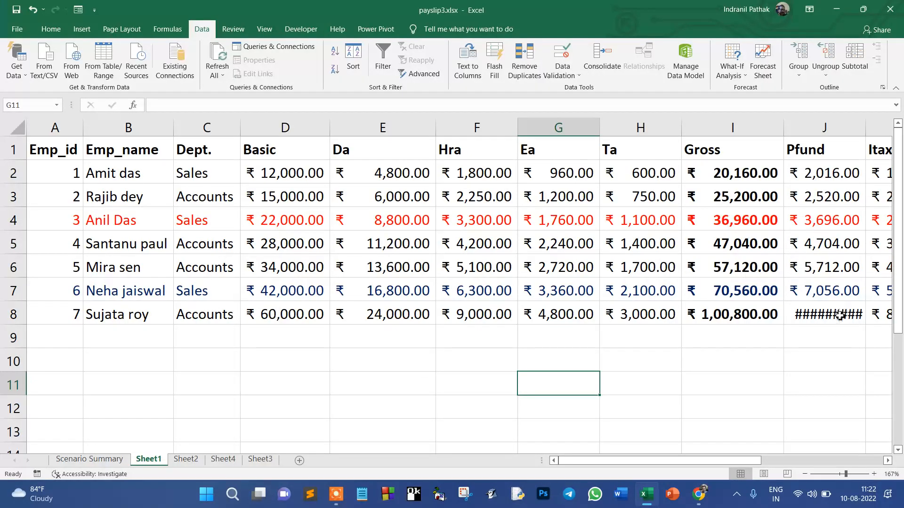
{"action": "left_click_drag", "start_coordinate": [650, 463], "coordinate": [742, 462]}
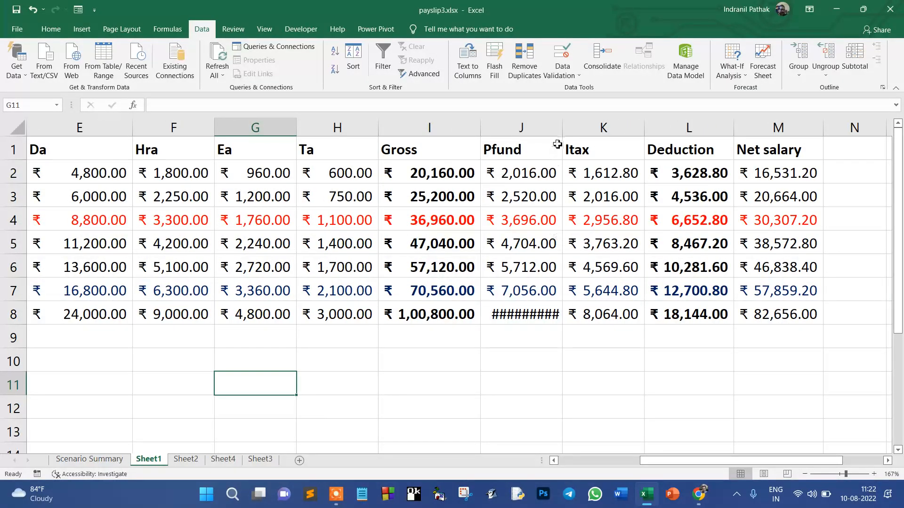
{"action": "double_click", "coordinate": [562, 126]}
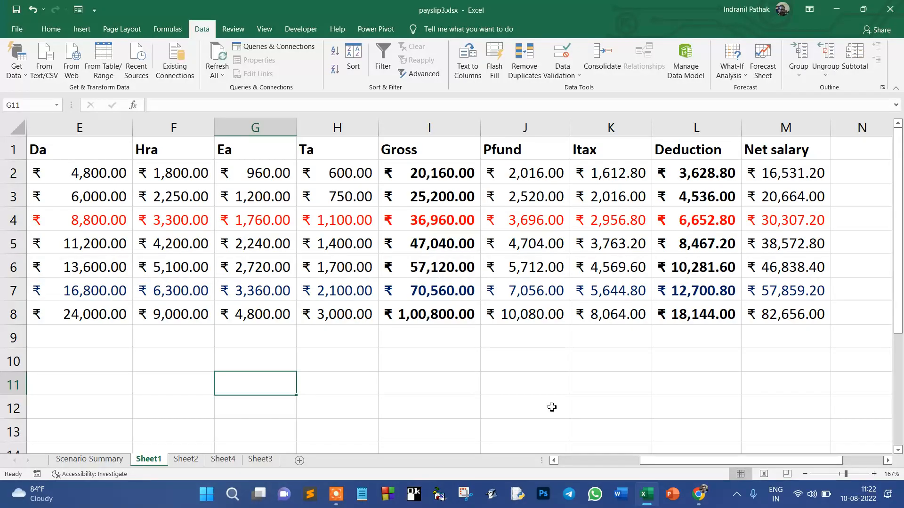
- Switch to Sheet2 with the quarterly revenue table
{"action": "left_click_drag", "start_coordinate": [706, 468], "coordinate": [596, 467]}
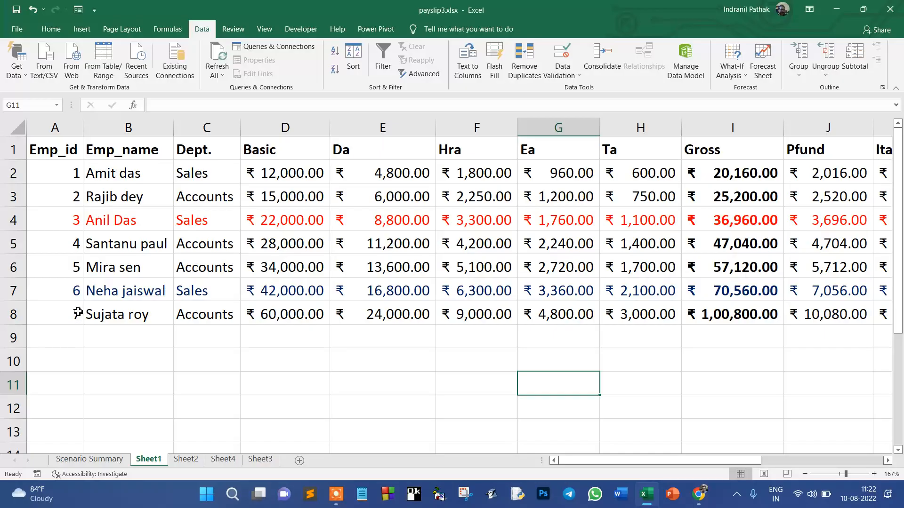
{"action": "left_click", "coordinate": [185, 459]}
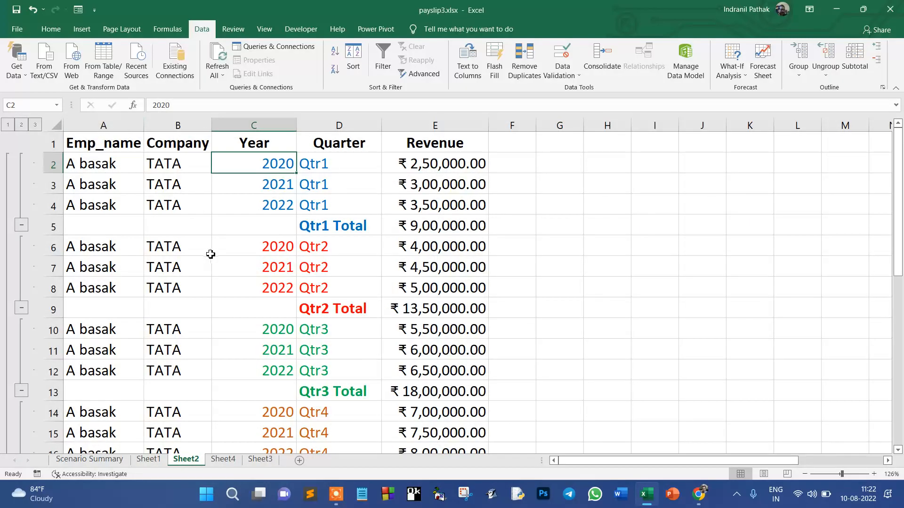
- Remove all existing subtotals from the quarterly revenue table
{"action": "left_click", "coordinate": [184, 256]}
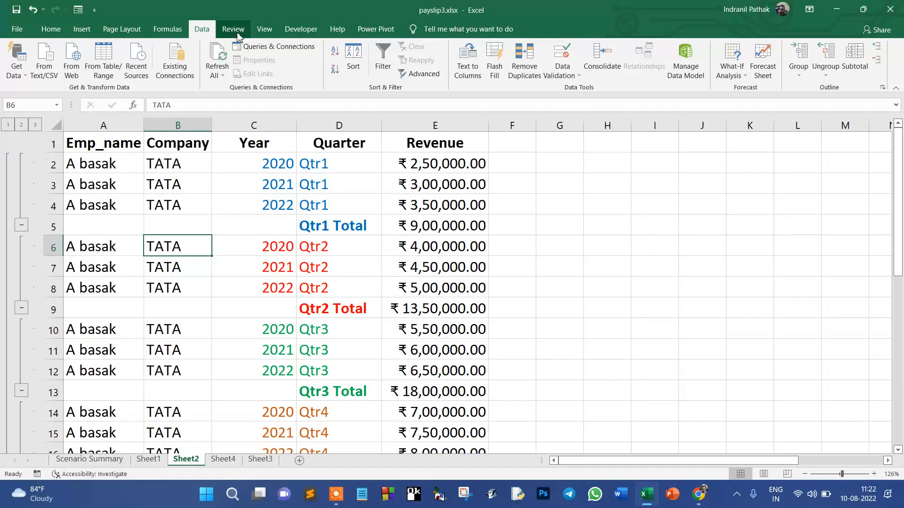
{"action": "left_click", "coordinate": [855, 63]}
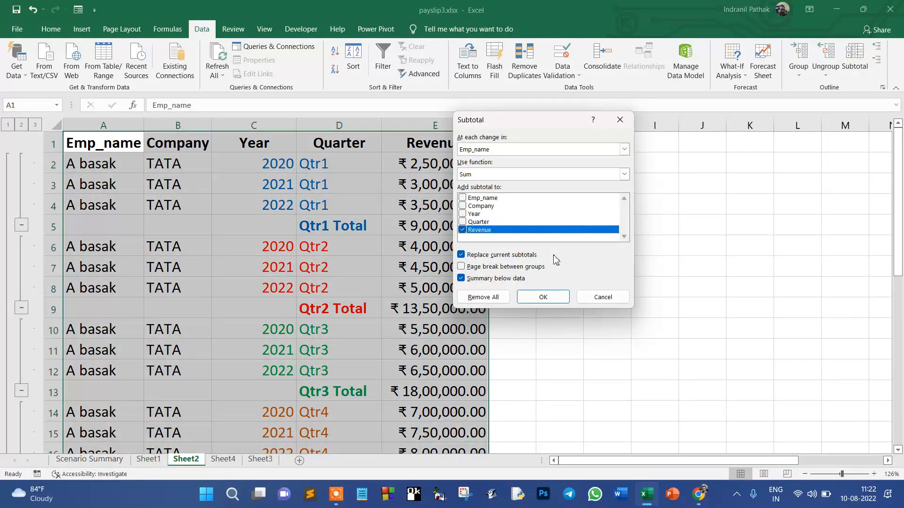
{"action": "left_click", "coordinate": [483, 297]}
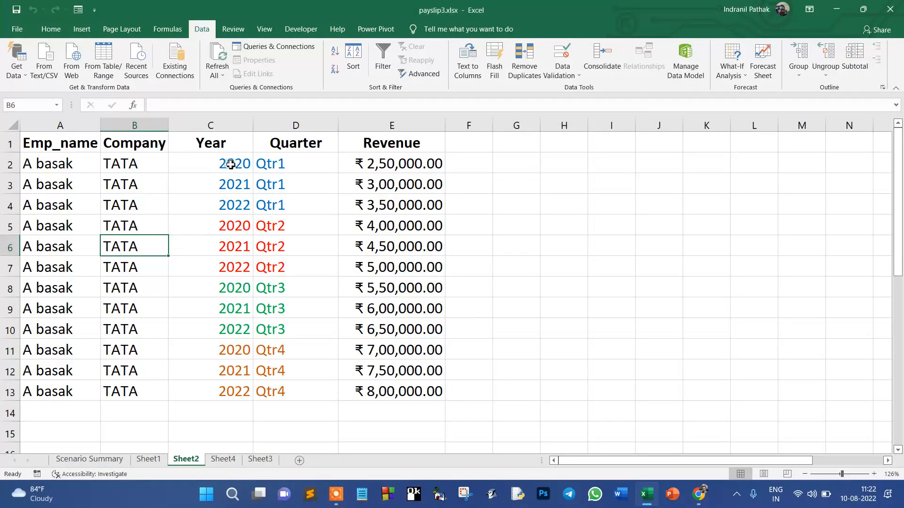
- Make the Year and Quarter values in C2:D13 bold
{"action": "left_click_drag", "start_coordinate": [214, 166], "coordinate": [295, 387]}
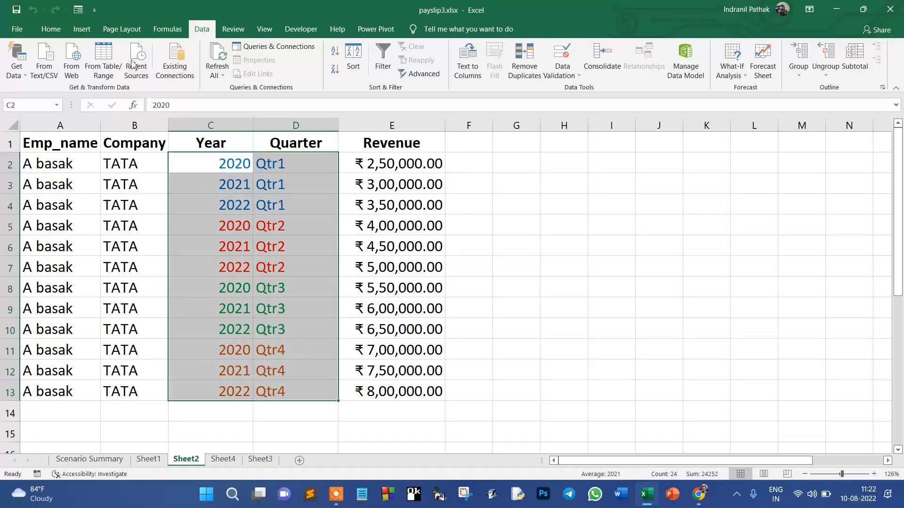
{"action": "left_click", "coordinate": [51, 29]}
{"action": "left_click", "coordinate": [107, 71]}
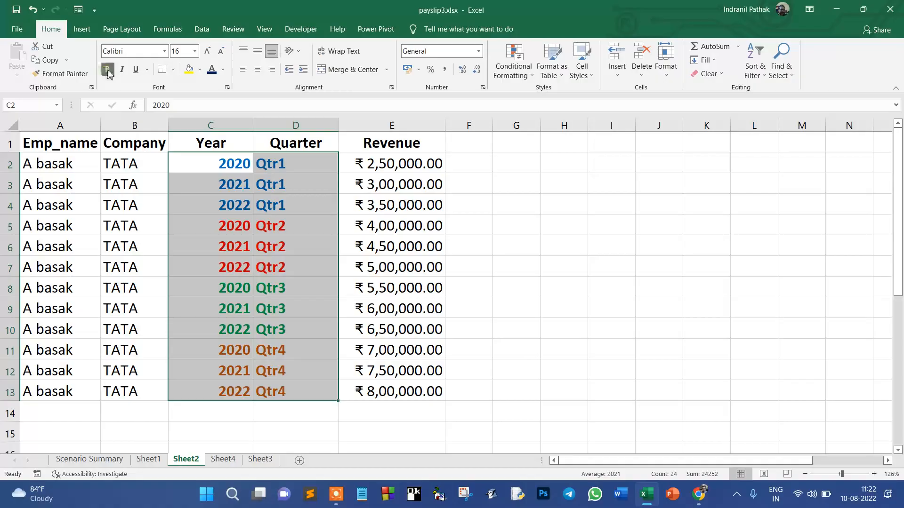
{"action": "left_click", "coordinate": [463, 203]}
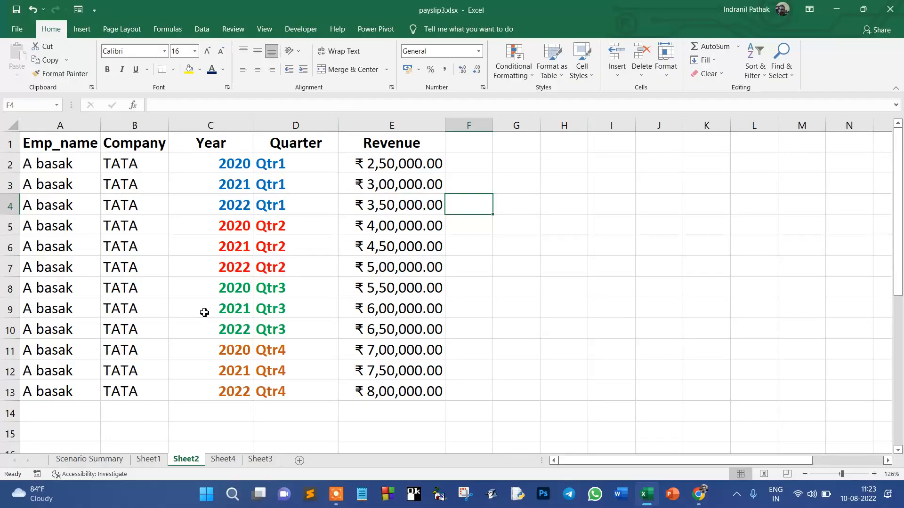
- Clear the formatting of the revenue values in E2:E13 and reformat them at font size 16 with the Accounting number format
{"action": "left_click_drag", "start_coordinate": [379, 162], "coordinate": [379, 393]}
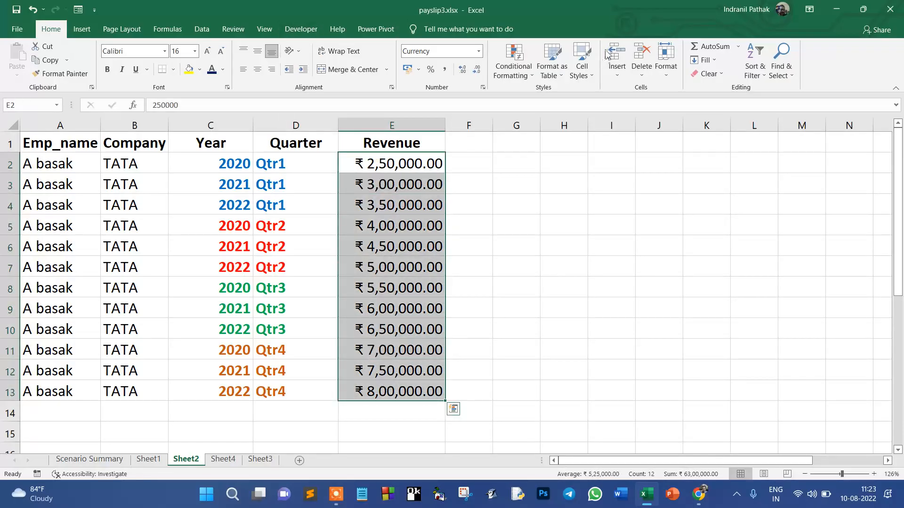
{"action": "left_click", "coordinate": [708, 73]}
{"action": "left_click", "coordinate": [719, 109]}
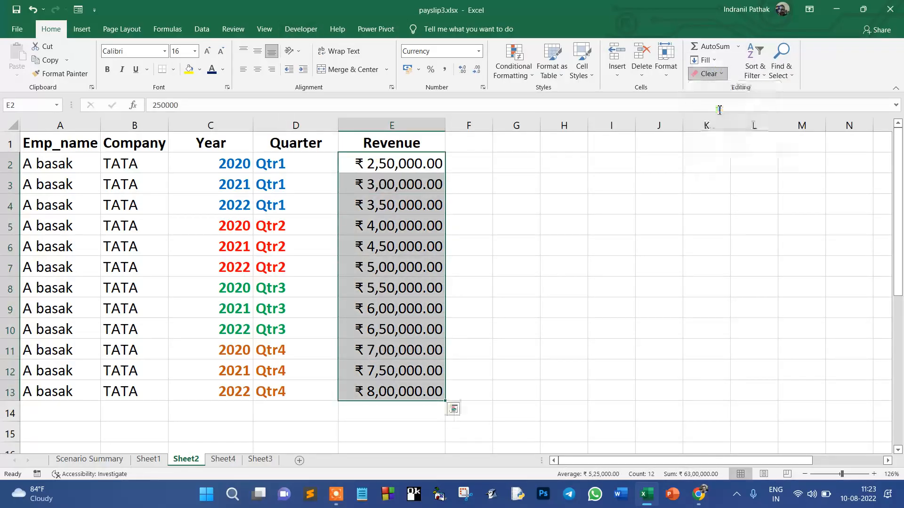
{"action": "left_click", "coordinate": [194, 50]}
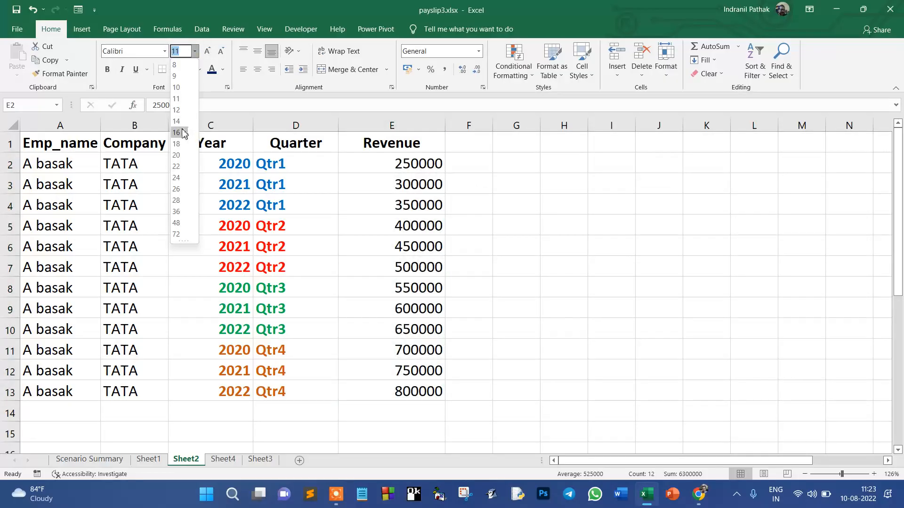
{"action": "left_click", "coordinate": [182, 133]}
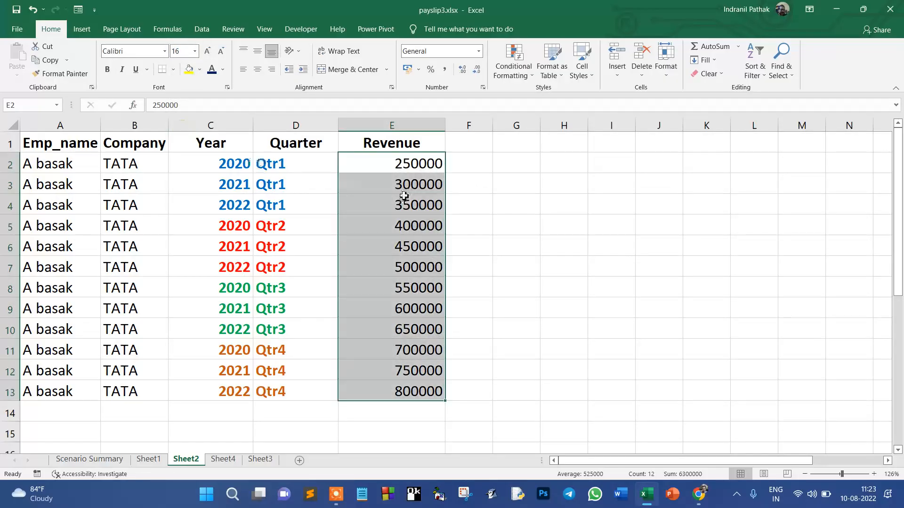
{"action": "left_click", "coordinate": [479, 51]}
{"action": "left_click", "coordinate": [459, 145]}
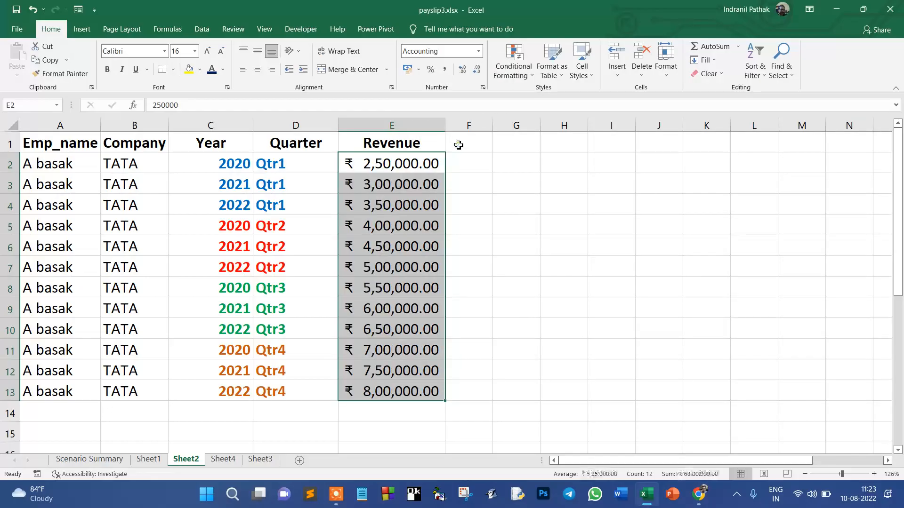
{"action": "left_click", "coordinate": [211, 246]}
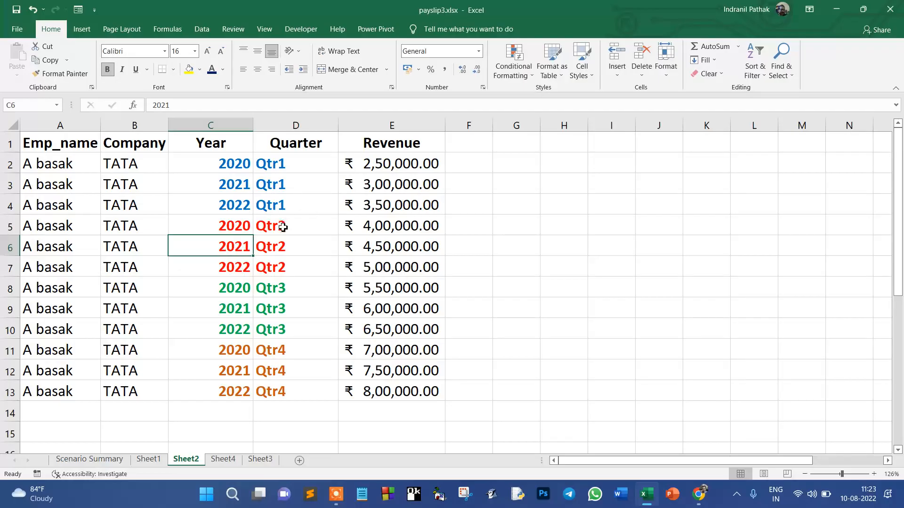
{"action": "left_click", "coordinate": [202, 30]}
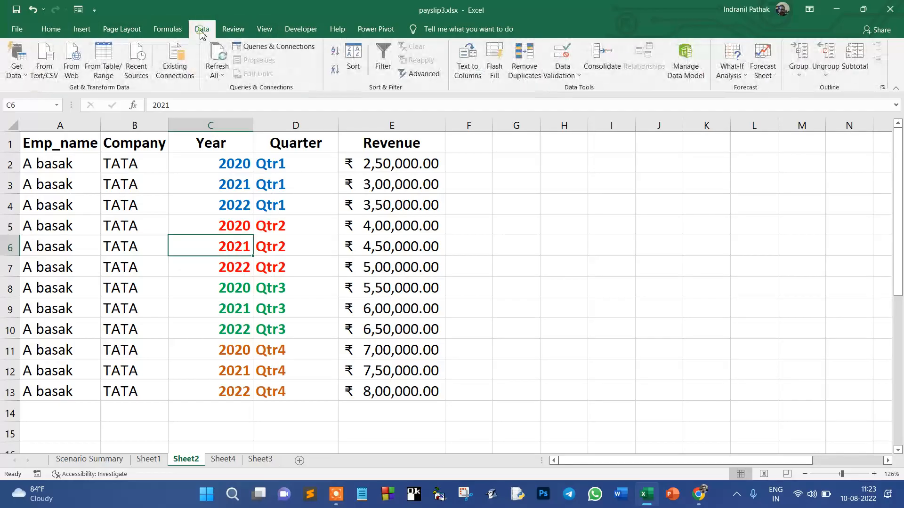
{"action": "left_click", "coordinate": [855, 65]}
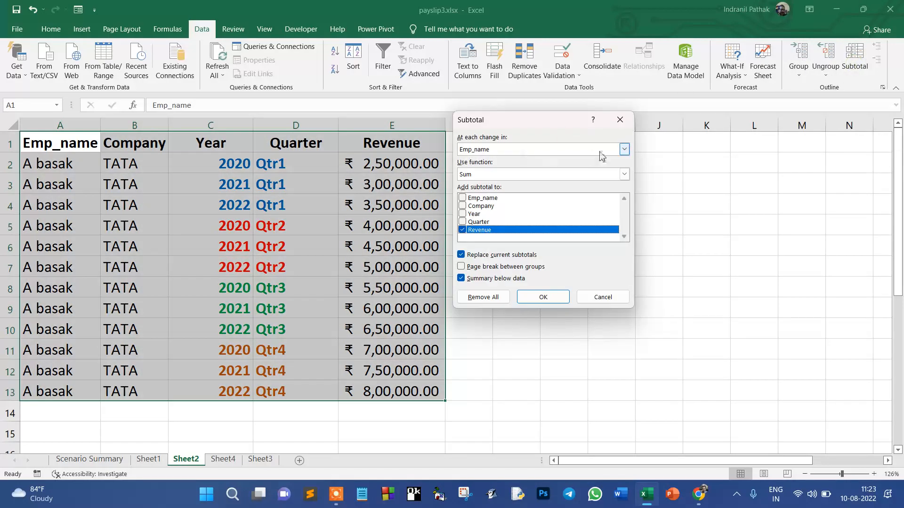
{"action": "left_click", "coordinate": [624, 150]}
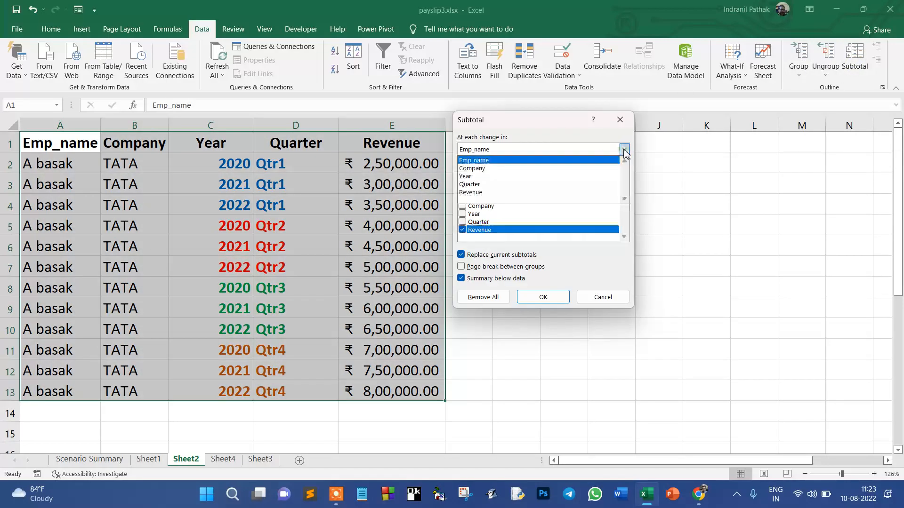
{"action": "left_click", "coordinate": [501, 184]}
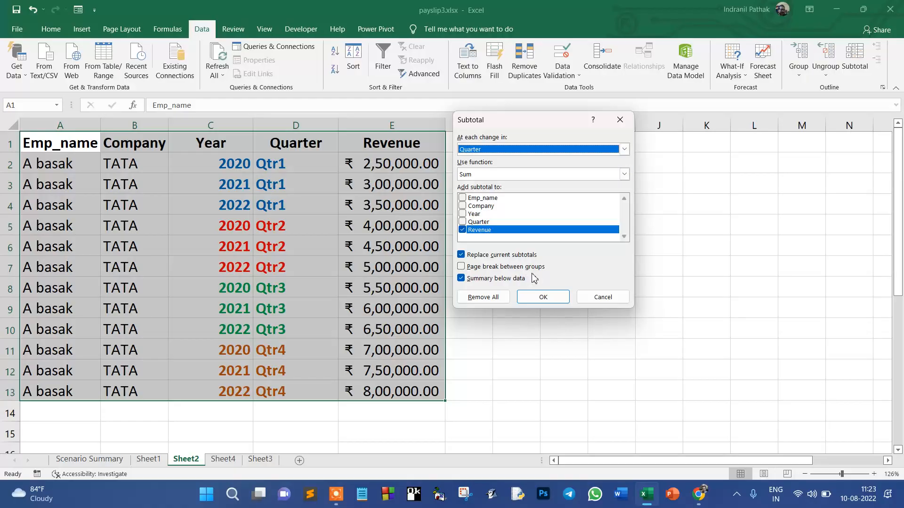
{"action": "left_click", "coordinate": [602, 295]}
- Add subtotals to the table that sum Revenue at each change in Quarter, with the summary below the data
{"action": "left_click", "coordinate": [211, 246]}
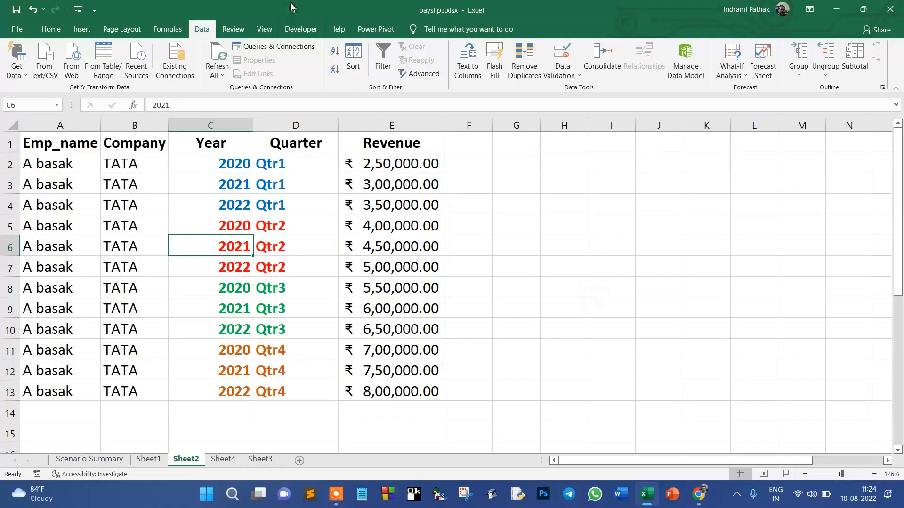
{"action": "left_click", "coordinate": [860, 69]}
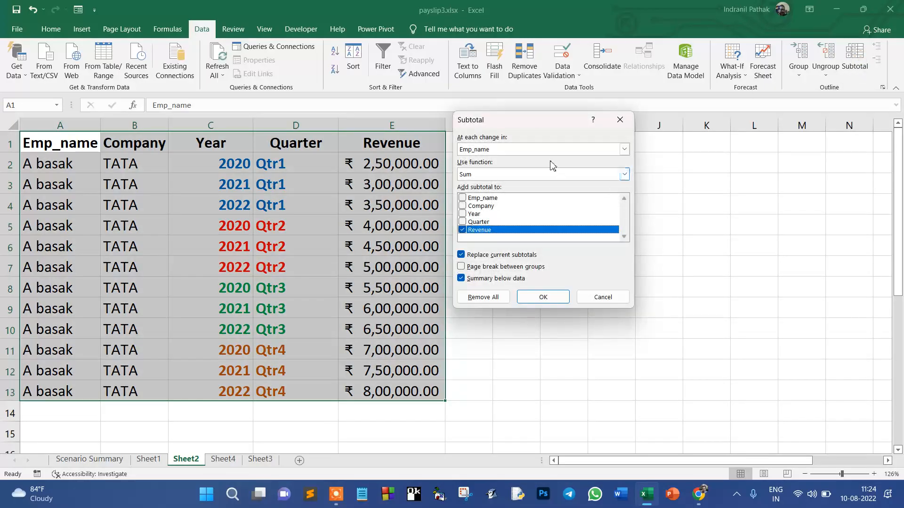
{"action": "left_click", "coordinate": [624, 149]}
{"action": "left_click", "coordinate": [528, 186]}
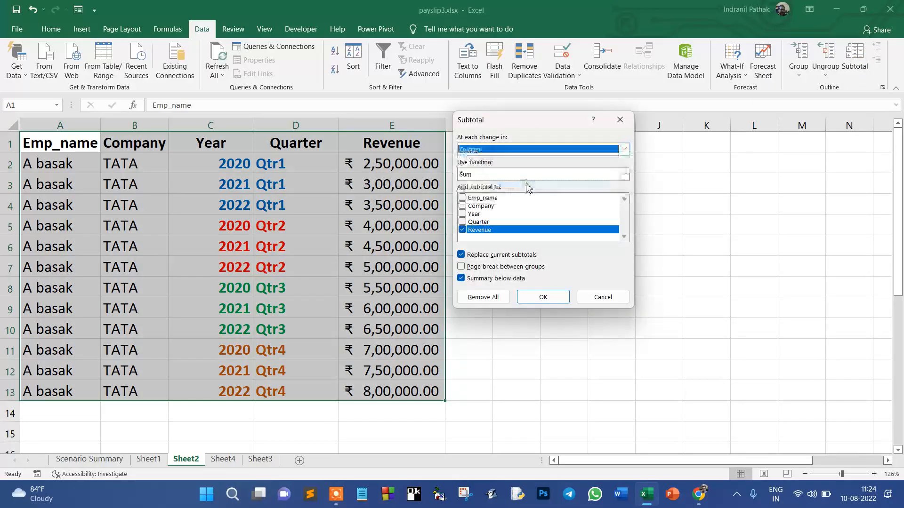
{"action": "left_click", "coordinate": [542, 297]}
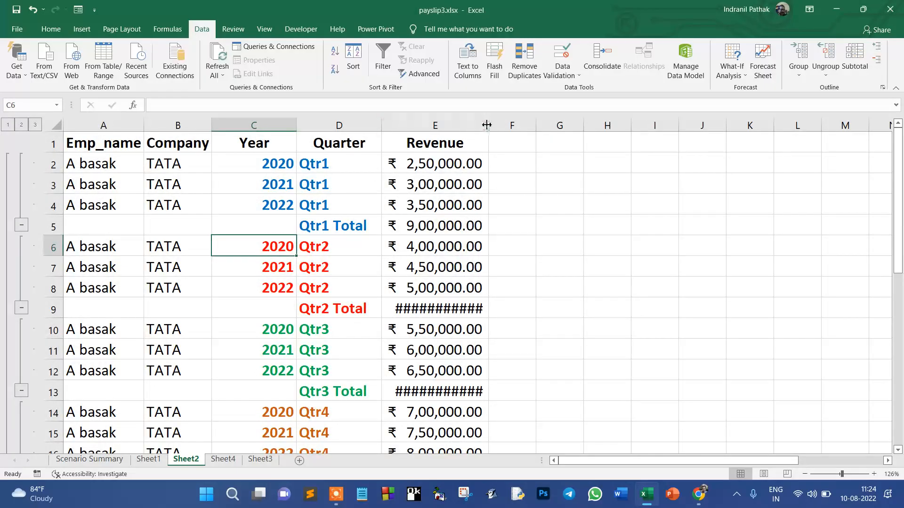
- AutoFit the Revenue column's width to its contents
{"action": "double_click", "coordinate": [487, 124]}
{"action": "scroll", "coordinate": [420, 186], "scroll_direction": "down", "scroll_amount": 1}
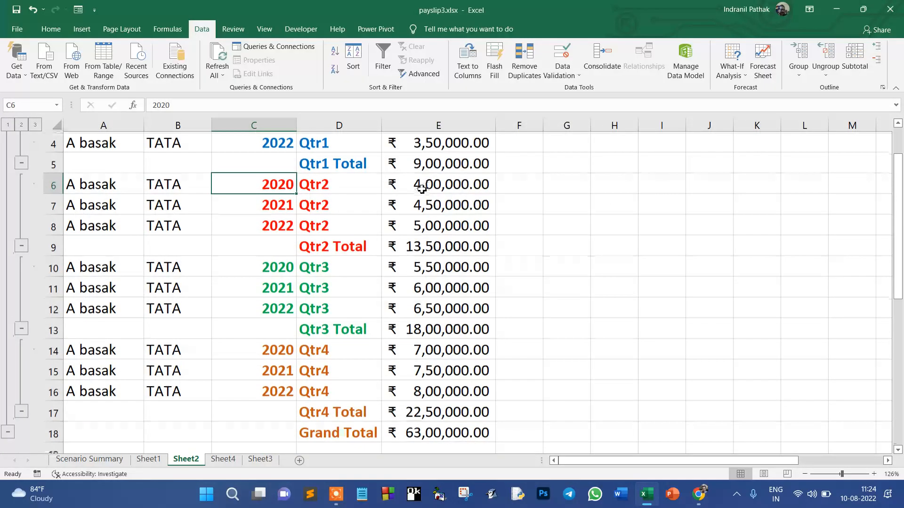
{"action": "scroll", "coordinate": [359, 207], "scroll_direction": "up", "scroll_amount": 1}
- Make the Qtr1 and Qtr2 total amounts in E5 and E9 bold
{"action": "left_click", "coordinate": [485, 229]}
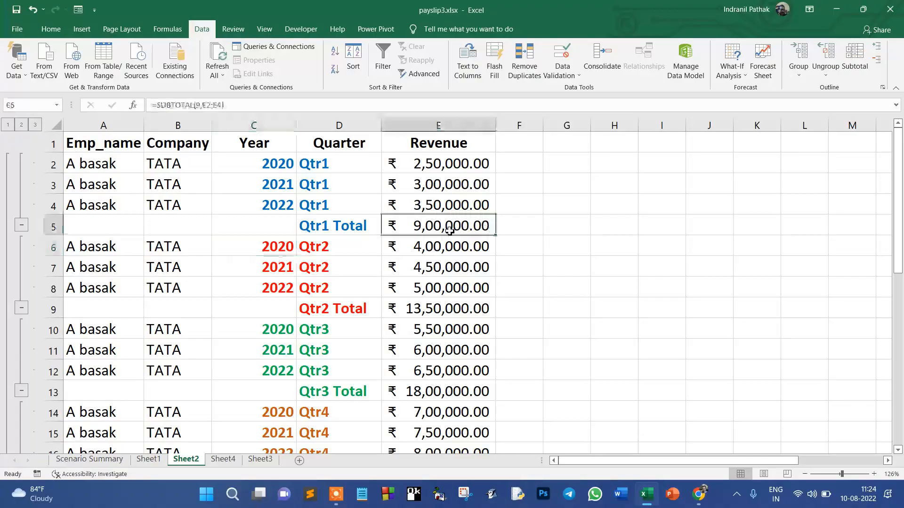
{"action": "left_click", "coordinate": [47, 32]}
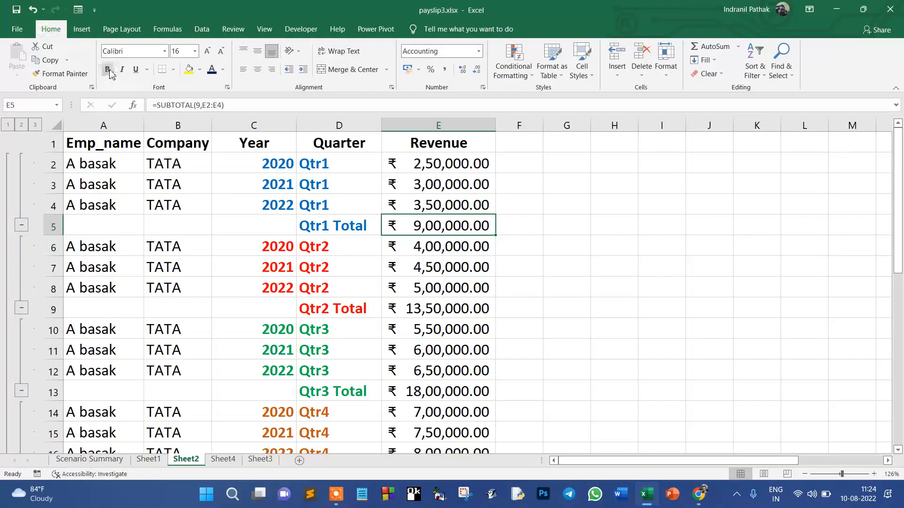
{"action": "left_click", "coordinate": [107, 69]}
{"action": "left_click", "coordinate": [429, 301]}
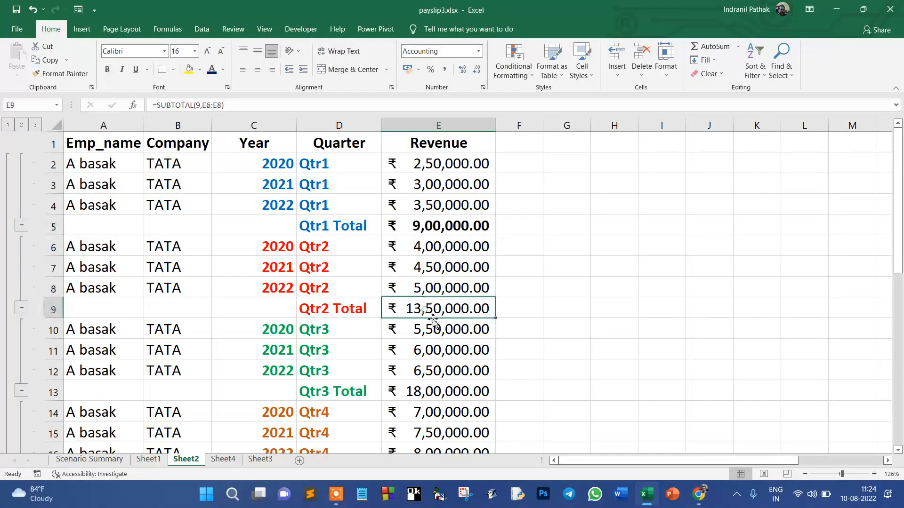
{"action": "left_click", "coordinate": [107, 69]}
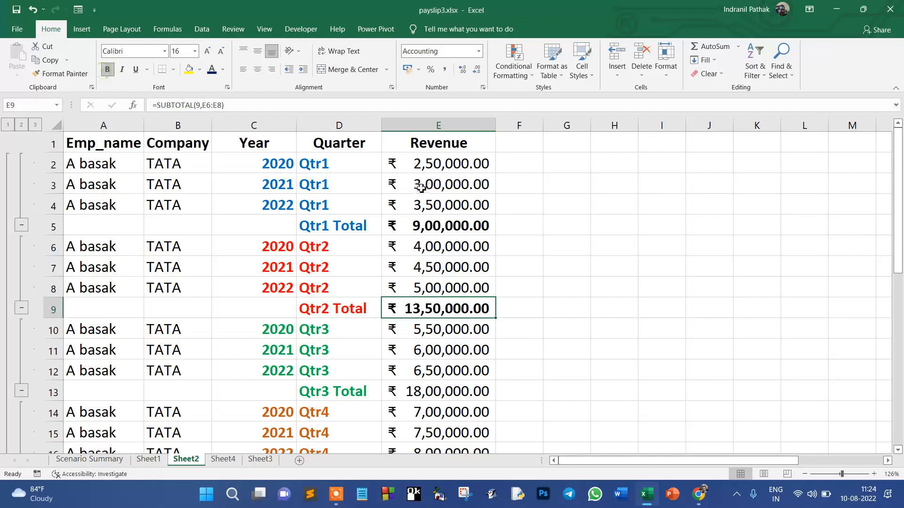
- Make the Qtr3, Qtr4 and Grand Total amounts in E13, E17 and E18 bold
{"action": "scroll", "coordinate": [424, 189], "scroll_direction": "down", "scroll_amount": 3}
{"action": "left_click", "coordinate": [428, 204]}
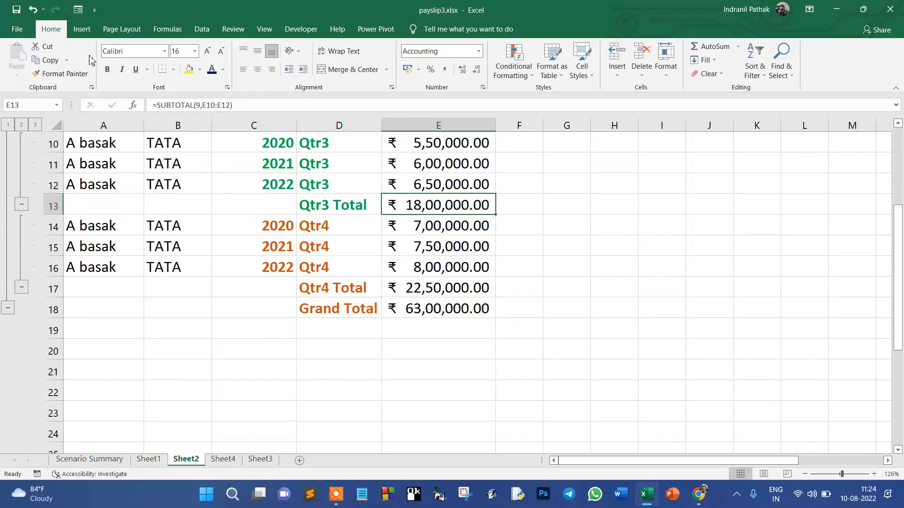
{"action": "left_click", "coordinate": [107, 69]}
{"action": "left_click", "coordinate": [434, 308]}
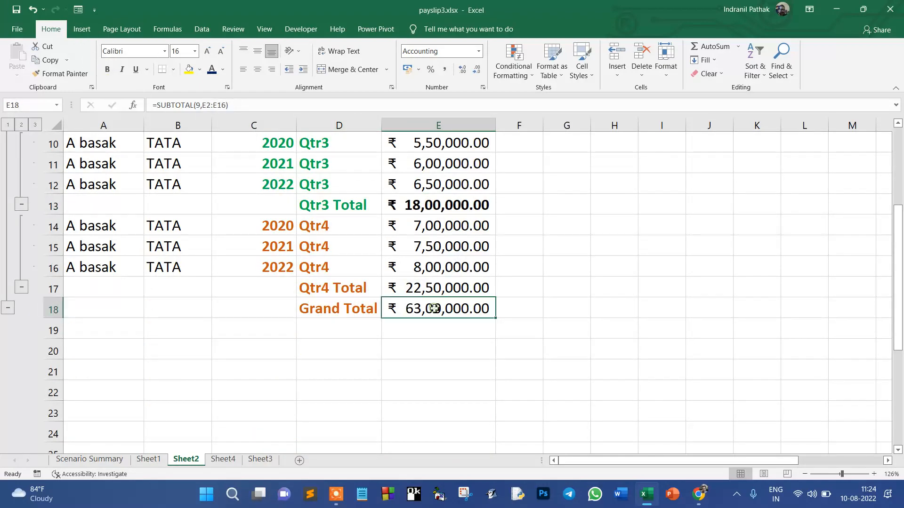
{"action": "left_click", "coordinate": [423, 287]}
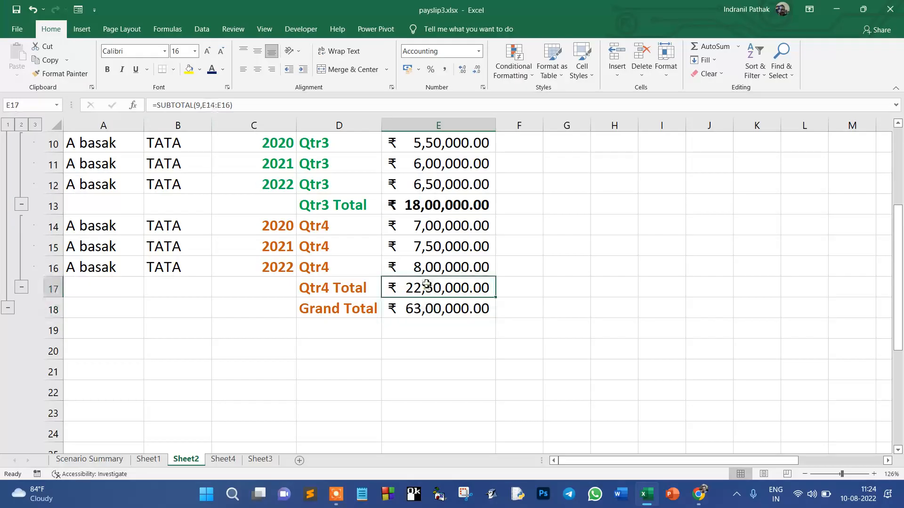
{"action": "left_click", "coordinate": [107, 69]}
{"action": "left_click", "coordinate": [440, 311]}
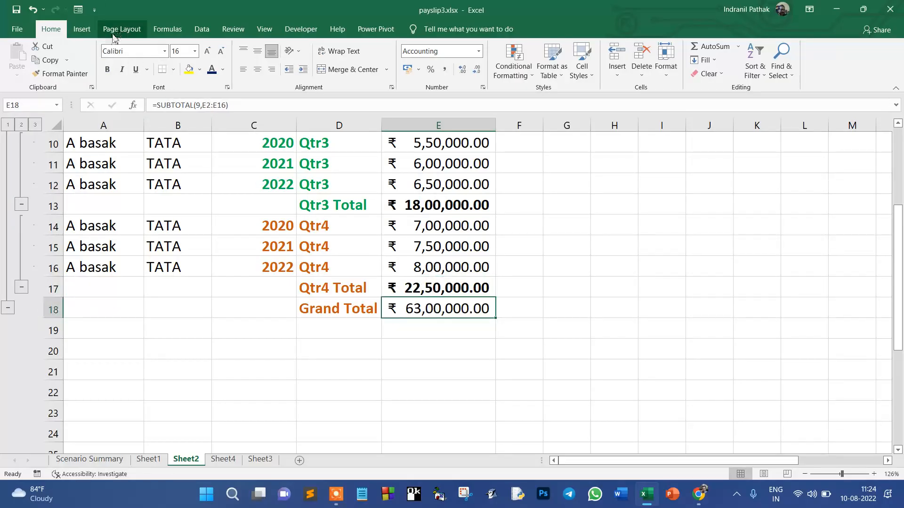
{"action": "left_click", "coordinate": [107, 69]}
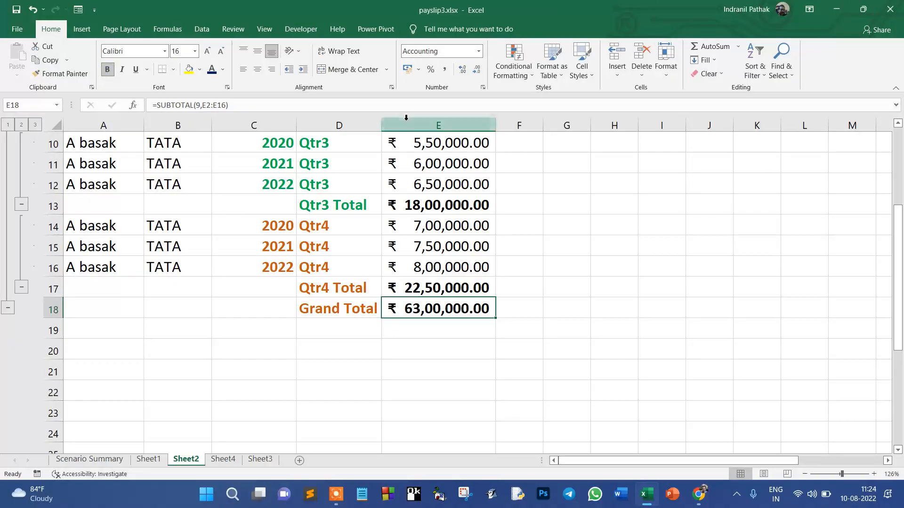
- Look through Sheet4, Sheet3 and Sheet1, and return to the subtotalled table on Sheet2
{"action": "scroll", "coordinate": [359, 302], "scroll_direction": "up", "scroll_amount": 3}
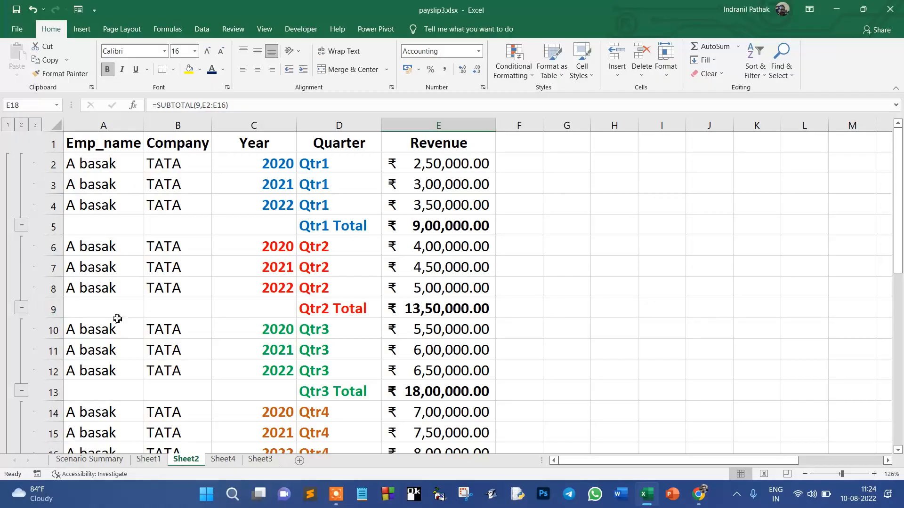
{"action": "left_click", "coordinate": [223, 460]}
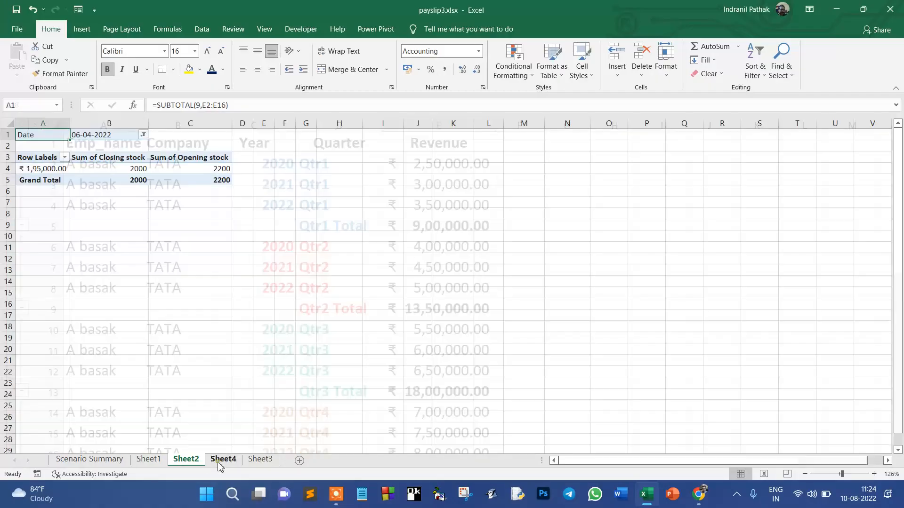
{"action": "left_click", "coordinate": [273, 462]}
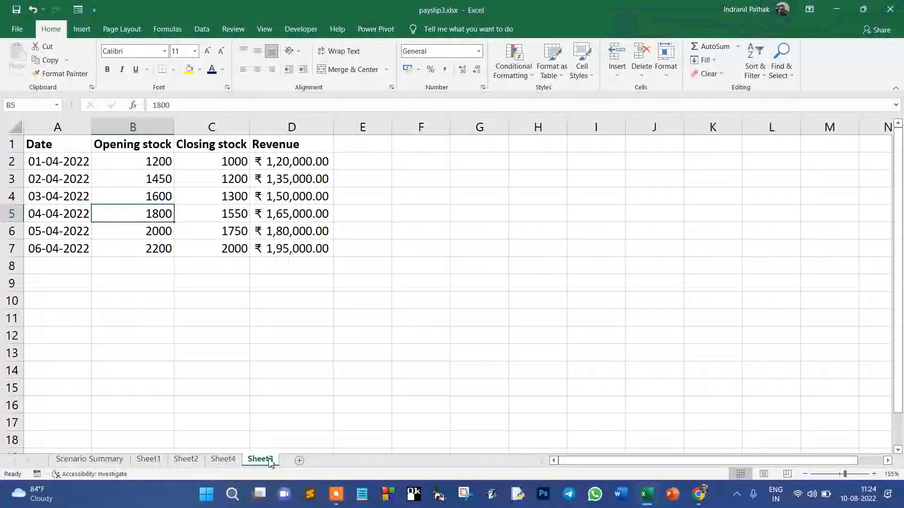
{"action": "left_click", "coordinate": [149, 459]}
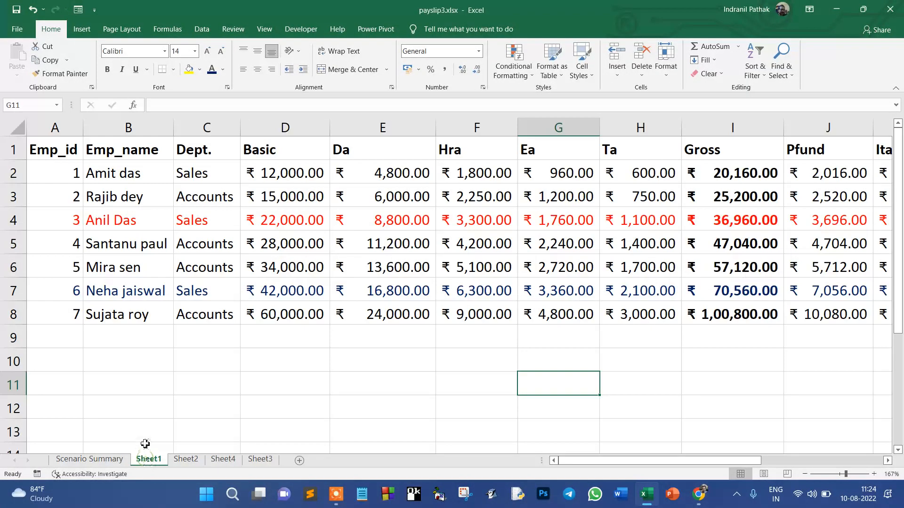
{"action": "left_click", "coordinate": [186, 460]}
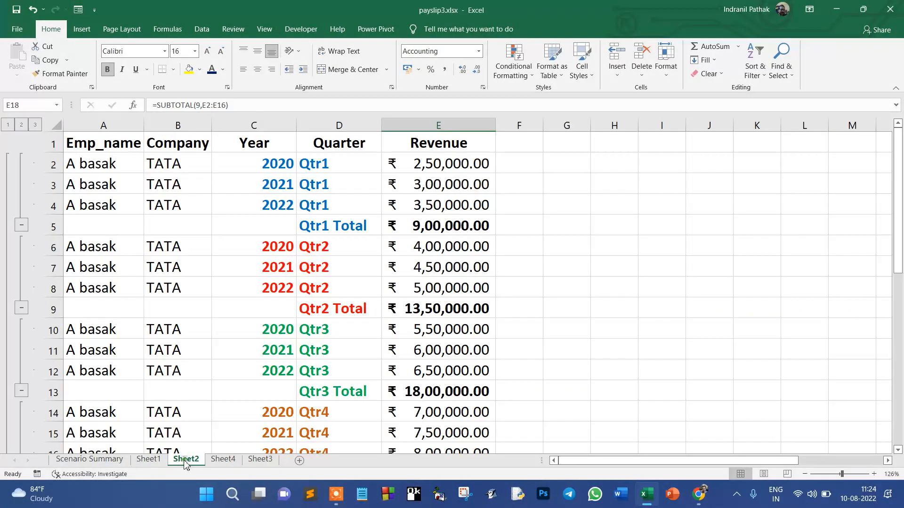
- Remove all the quarterly subtotals from the Sheet2 revenue table
{"action": "left_click", "coordinate": [311, 254]}
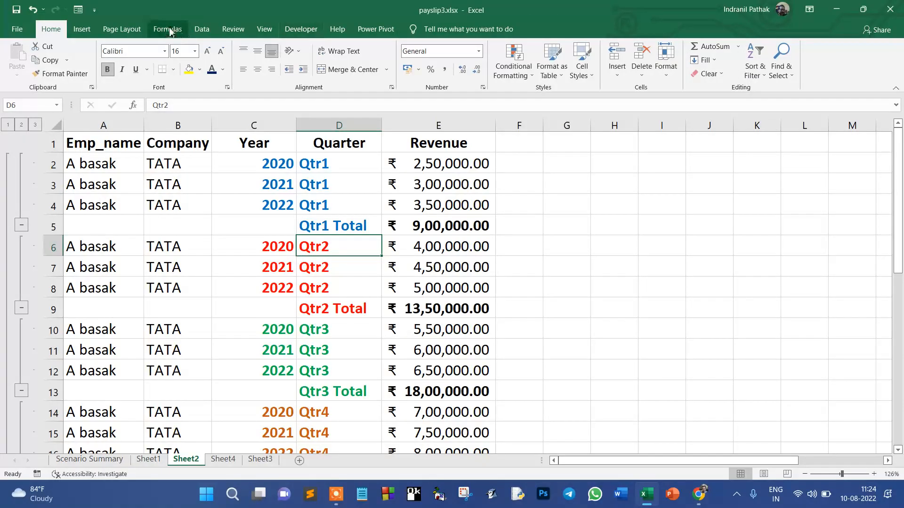
{"action": "left_click", "coordinate": [201, 29]}
{"action": "left_click", "coordinate": [853, 70]}
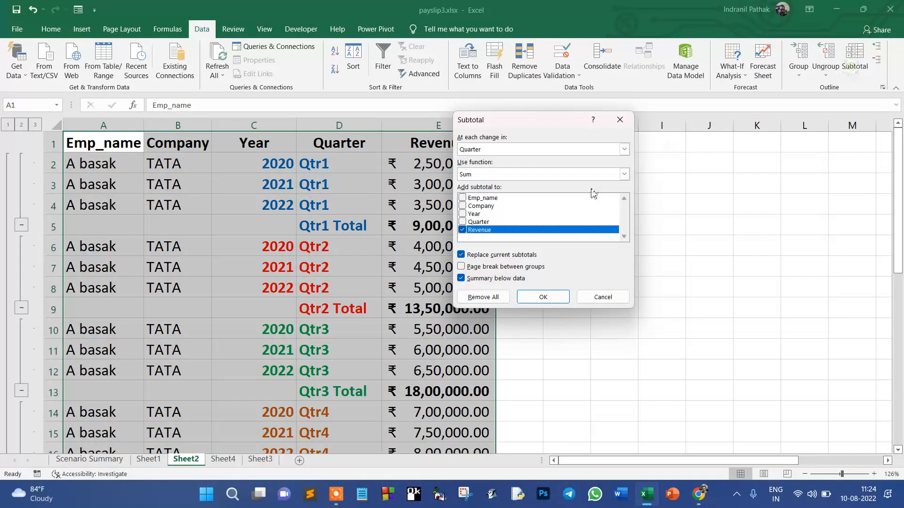
{"action": "left_click", "coordinate": [477, 298]}
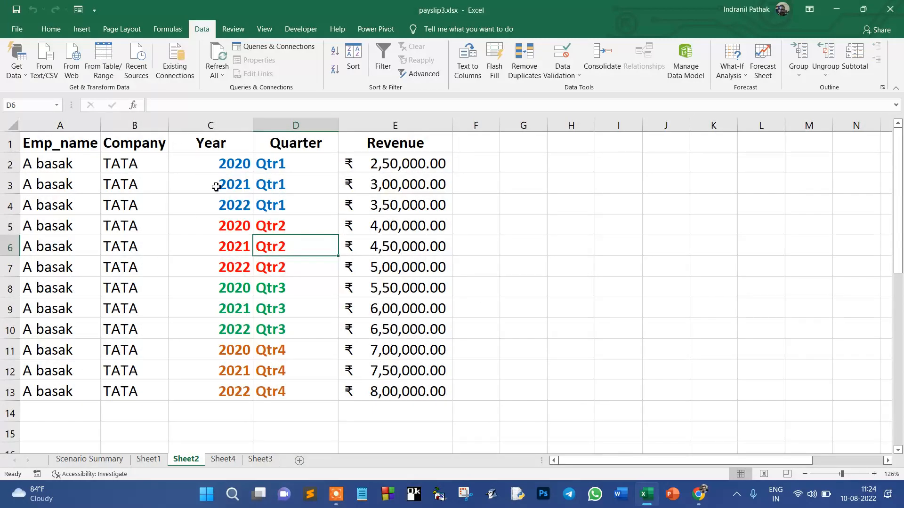
- Clear the Year and Quarter entries in C3:D13, and fill the Year cells C3:C5 with 2020
{"action": "left_click_drag", "start_coordinate": [216, 187], "coordinate": [290, 387]}
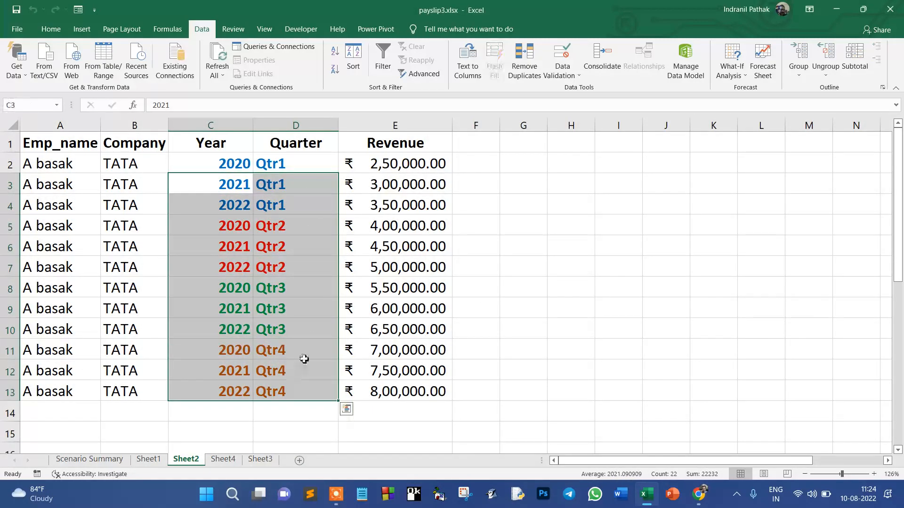
{"action": "key", "text": "Delete"}
{"action": "left_click", "coordinate": [244, 184]}
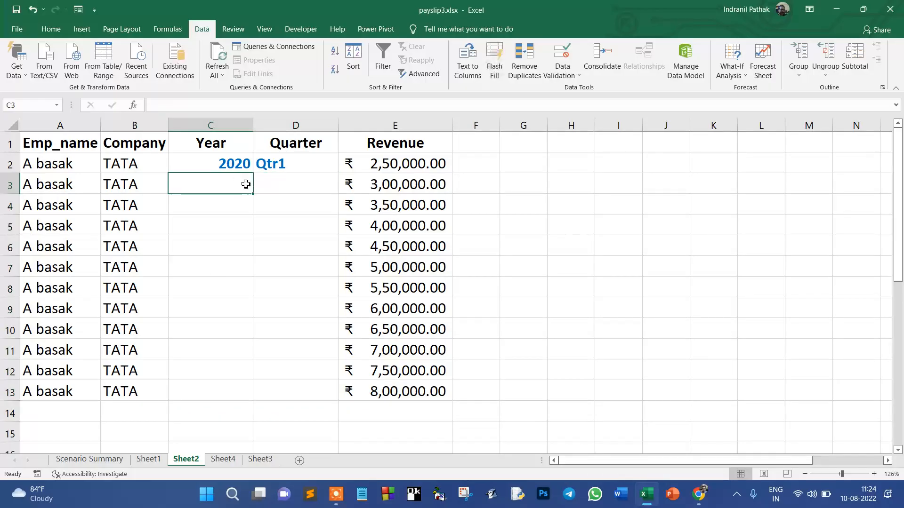
{"action": "type", "text": "2020"}
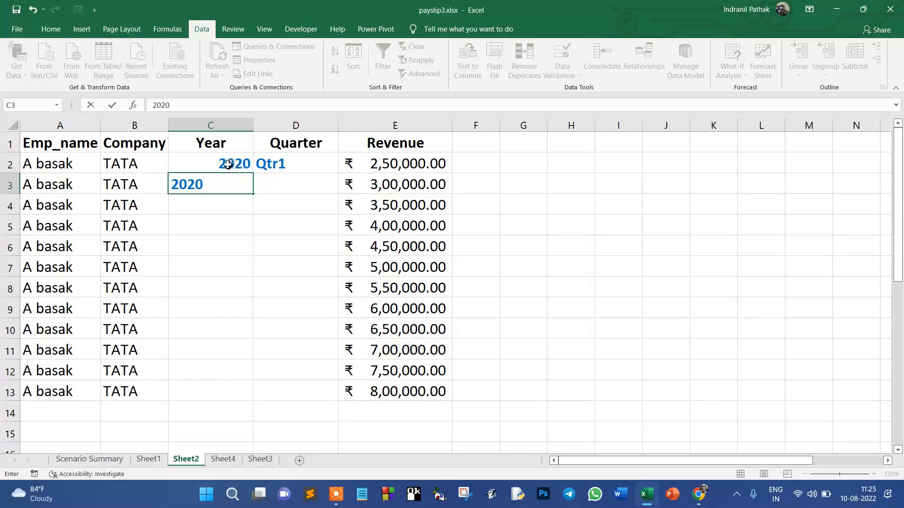
{"action": "left_click", "coordinate": [228, 165]}
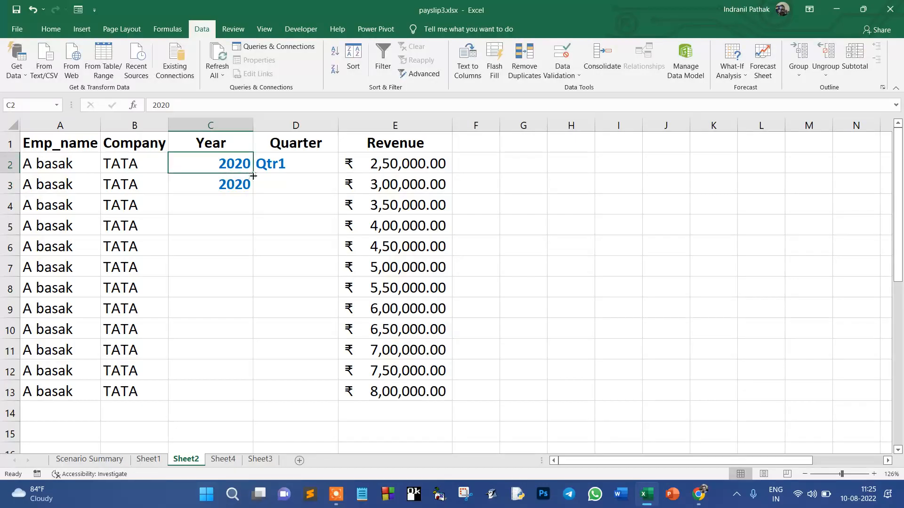
{"action": "left_click_drag", "start_coordinate": [232, 184], "coordinate": [232, 218]}
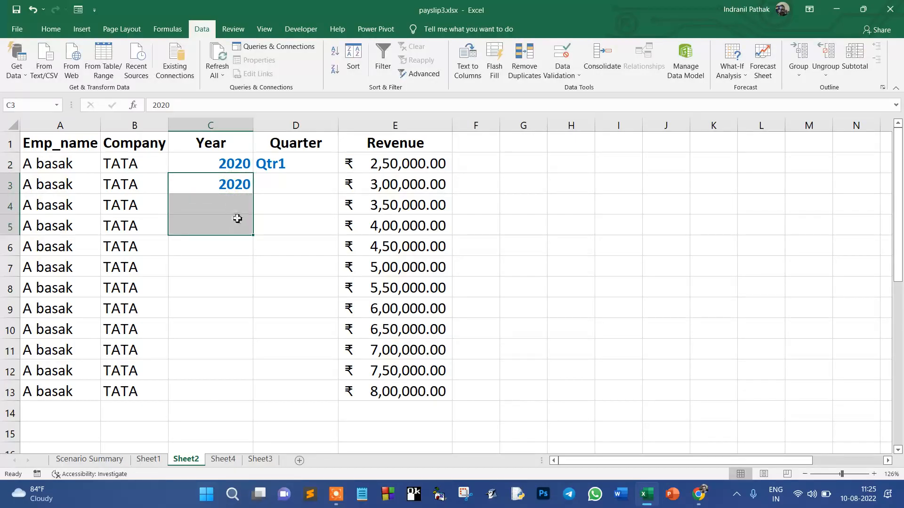
{"action": "left_click", "coordinate": [225, 167]}
{"action": "key", "text": "ctrl+c"}
{"action": "left_click_drag", "start_coordinate": [233, 201], "coordinate": [226, 220]}
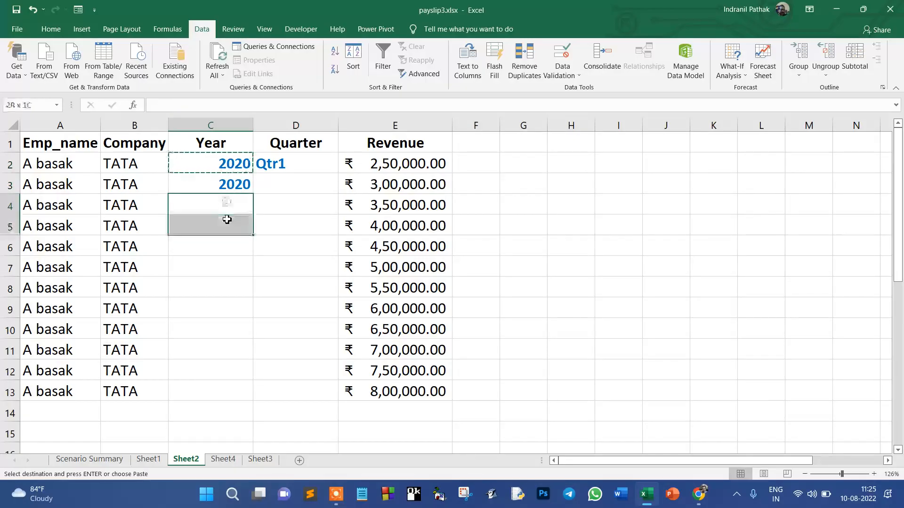
{"action": "key", "text": "ctrl+v"}
- Enter 2021 as the Year in C6 and copy it to C7:C9
{"action": "left_click", "coordinate": [219, 246]}
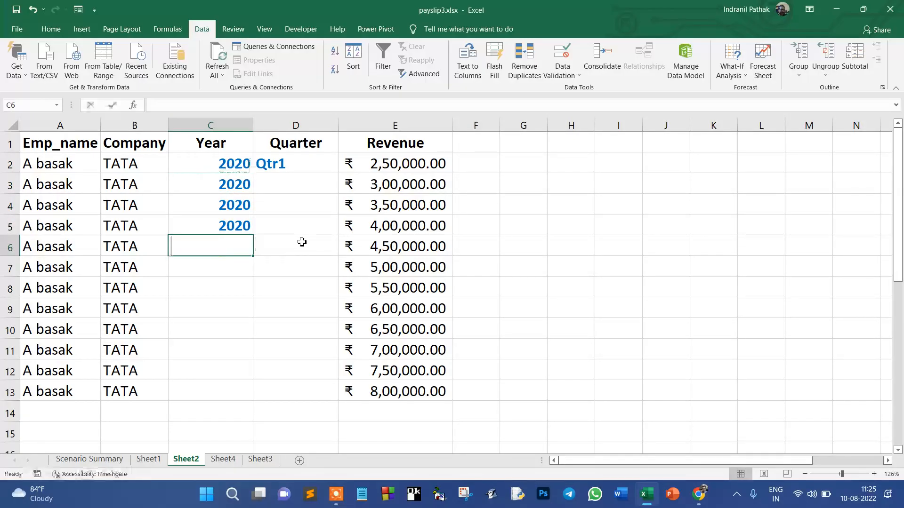
{"action": "type", "text": "2021"}
{"action": "left_click", "coordinate": [228, 309]}
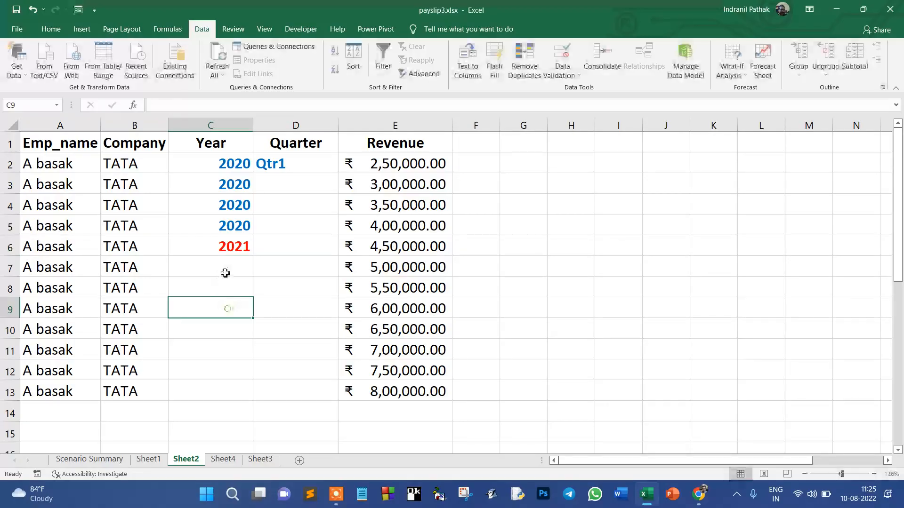
{"action": "left_click", "coordinate": [223, 244]}
{"action": "key", "text": "ctrl+c"}
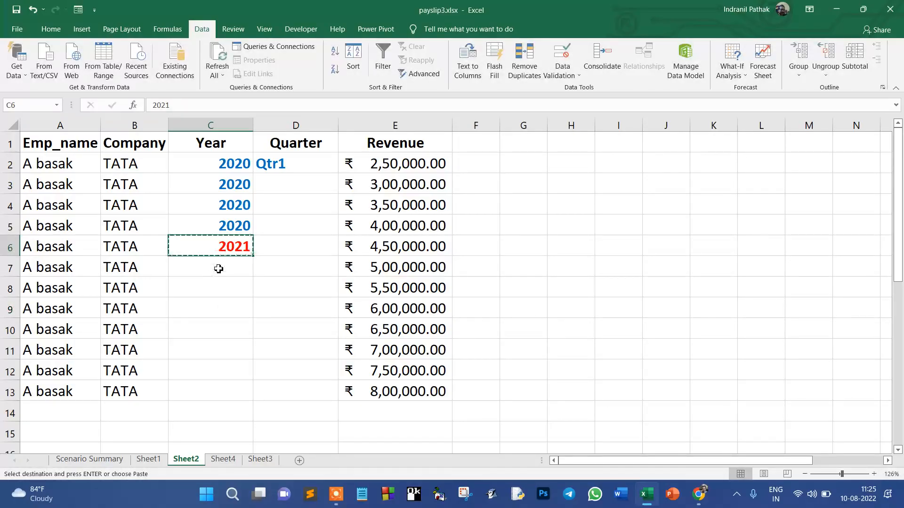
{"action": "left_click_drag", "start_coordinate": [216, 267], "coordinate": [218, 307]}
{"action": "key", "text": "ctrl+v"}
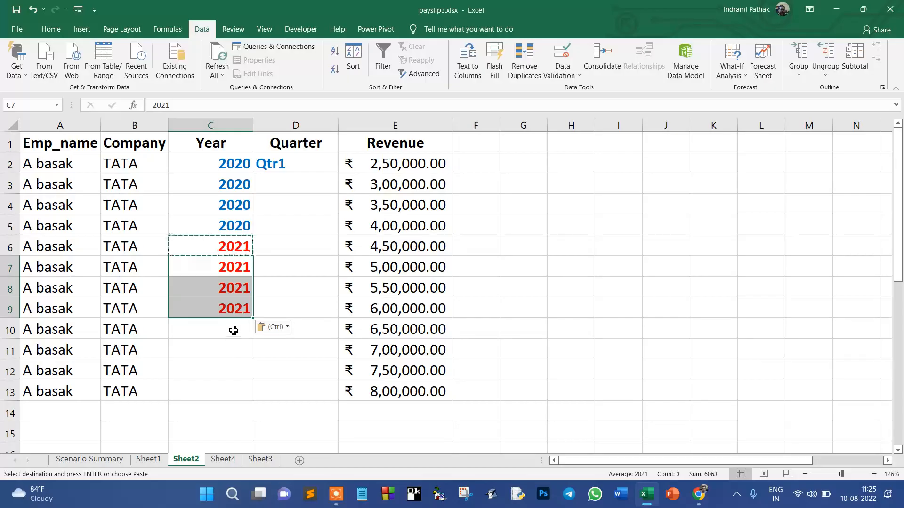
- Enter 2022 as the Year in C10 and copy it to C11:C13
{"action": "left_click", "coordinate": [236, 327]}
{"action": "type", "text": "2022"}
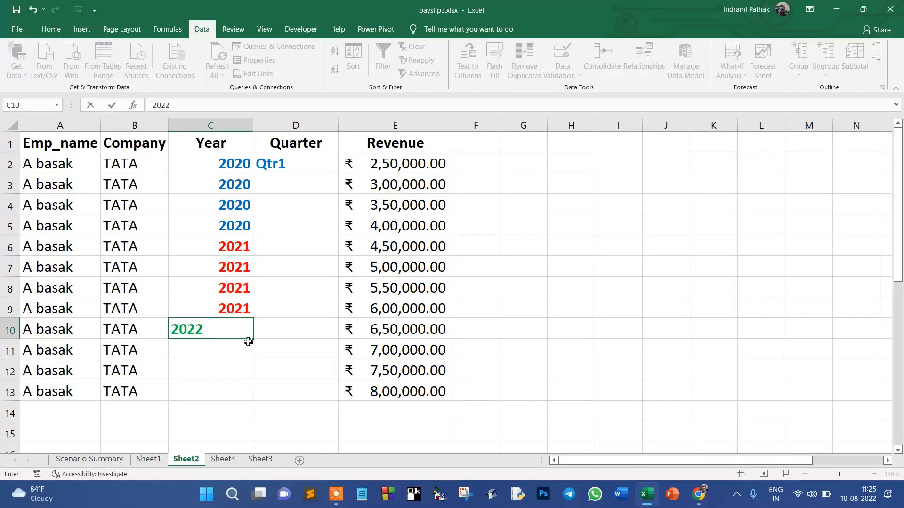
{"action": "key", "text": "Return"}
{"action": "left_click", "coordinate": [220, 325]}
{"action": "key", "text": "ctrl+c"}
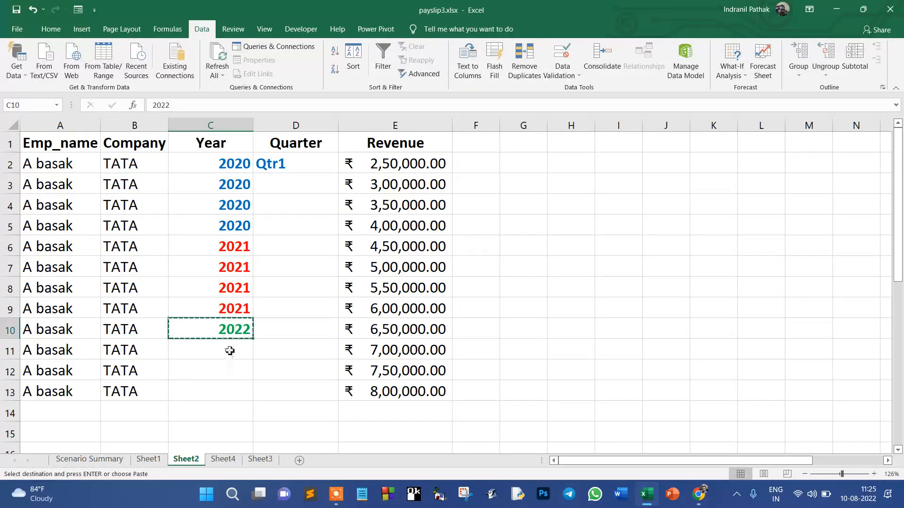
{"action": "left_click_drag", "start_coordinate": [230, 349], "coordinate": [231, 387]}
{"action": "key", "text": "ctrl+v"}
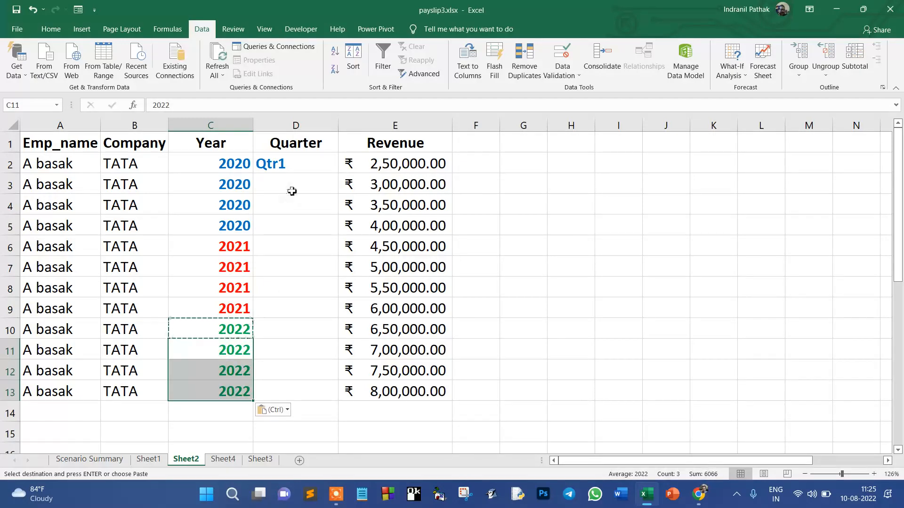
- AutoFill the Quarter column from Qtr1 in D2 down to D13 as a repeating Qtr1 to Qtr4 series
{"action": "left_click", "coordinate": [294, 164]}
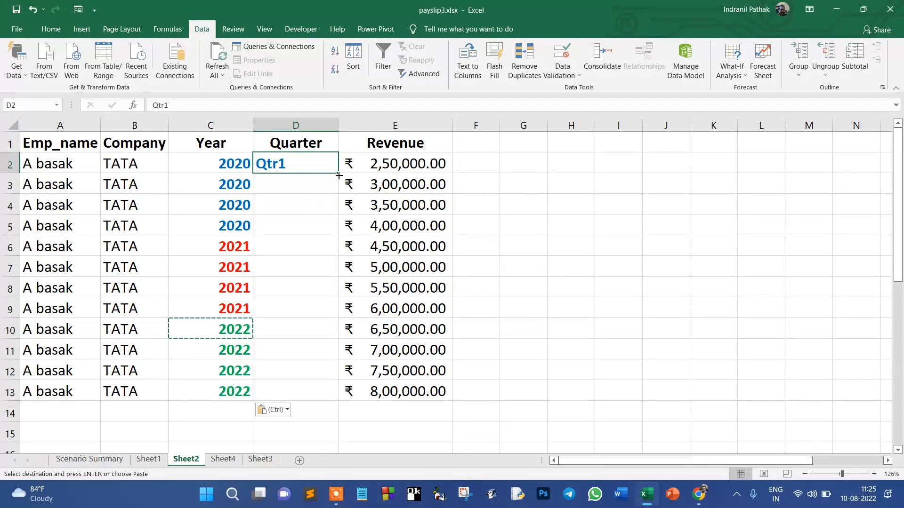
{"action": "left_click_drag", "start_coordinate": [339, 173], "coordinate": [323, 396]}
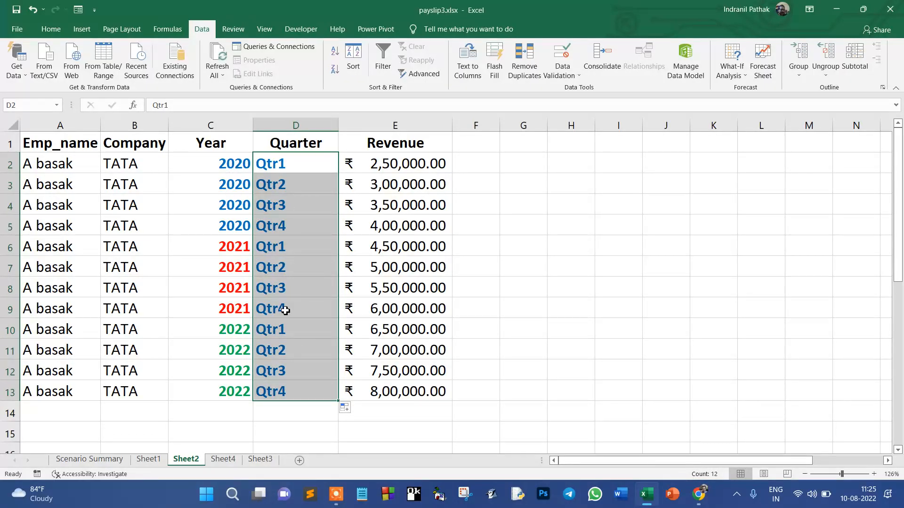
{"action": "left_click", "coordinate": [181, 288]}
- Set the font color of the 2021 quarter labels in D6:D9 to standard red
{"action": "left_click_drag", "start_coordinate": [287, 247], "coordinate": [277, 309]}
{"action": "left_click", "coordinate": [51, 30]}
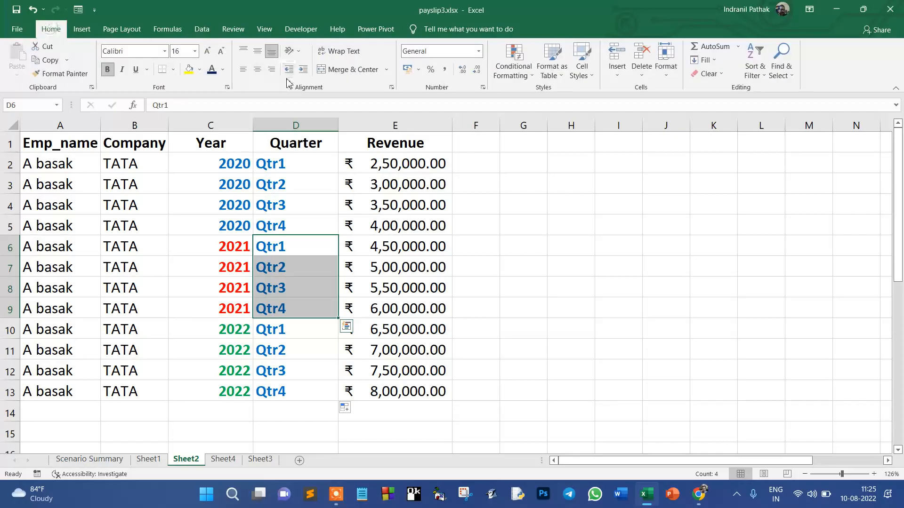
{"action": "left_click", "coordinate": [225, 73]}
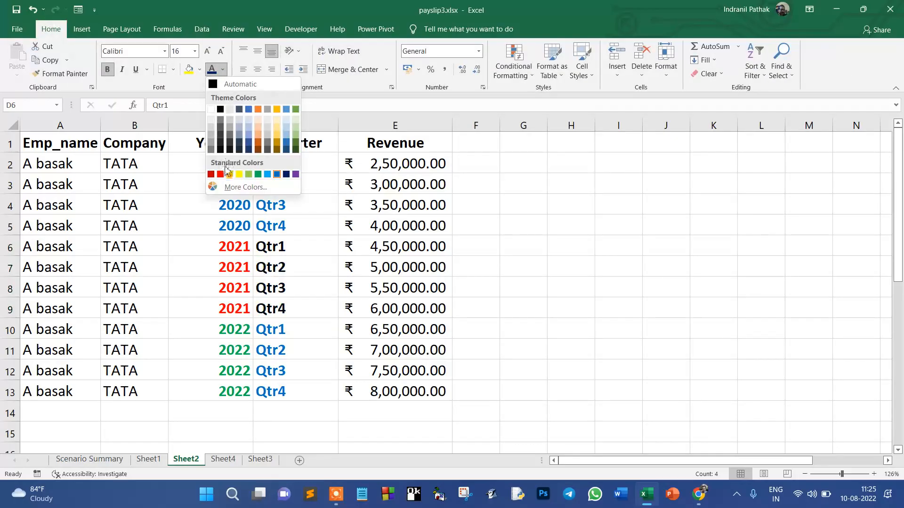
{"action": "left_click", "coordinate": [220, 174]}
- Set the font color of the 2022 quarter labels in D10:D13 to standard green
{"action": "left_click_drag", "start_coordinate": [279, 336], "coordinate": [282, 388]}
{"action": "left_click", "coordinate": [224, 70]}
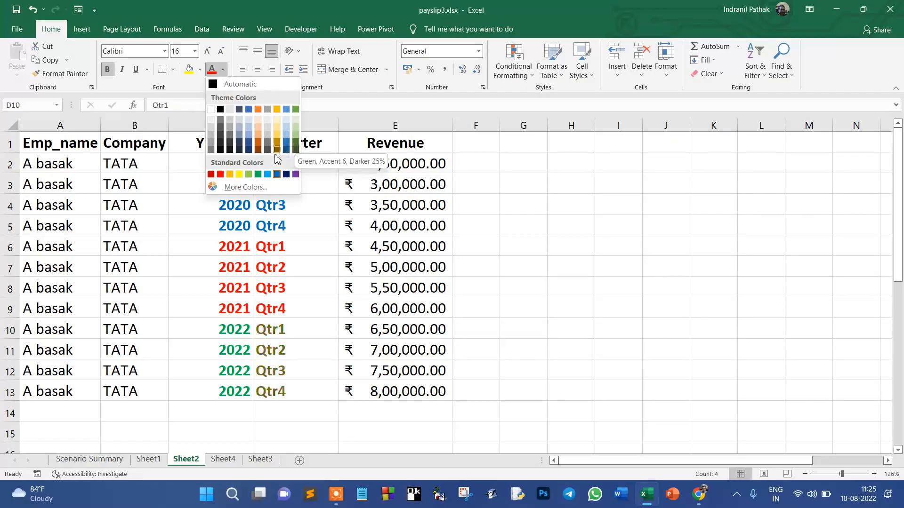
{"action": "left_click", "coordinate": [258, 174]}
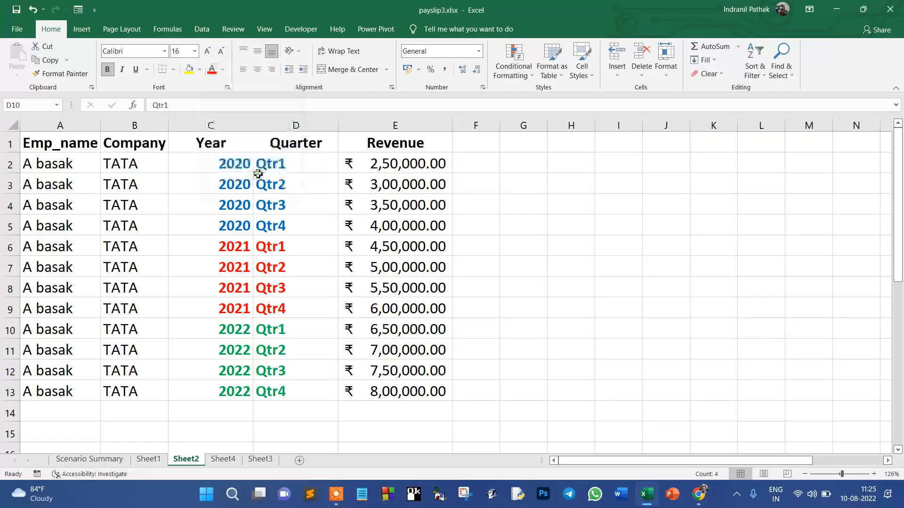
{"action": "left_click", "coordinate": [618, 283]}
- Add subtotals to the revenue table that sum Revenue at each change in Year
{"action": "left_click", "coordinate": [233, 240]}
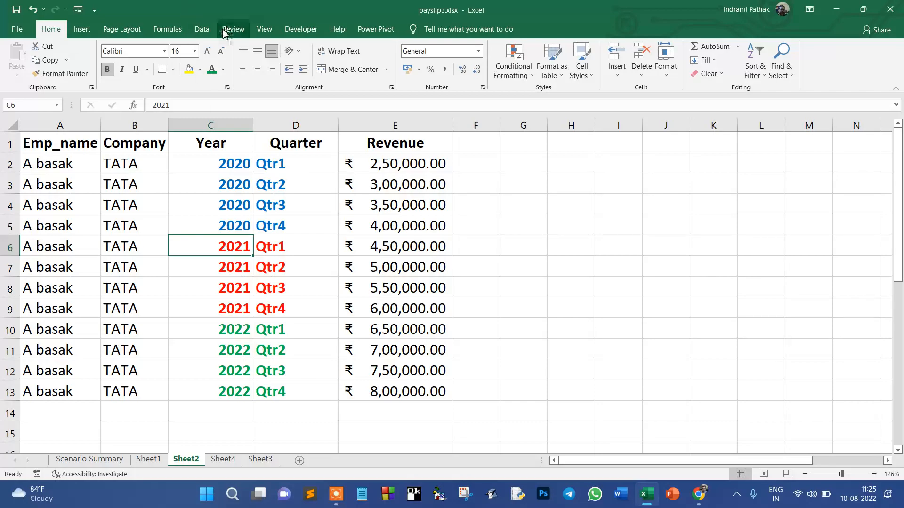
{"action": "left_click", "coordinate": [202, 29]}
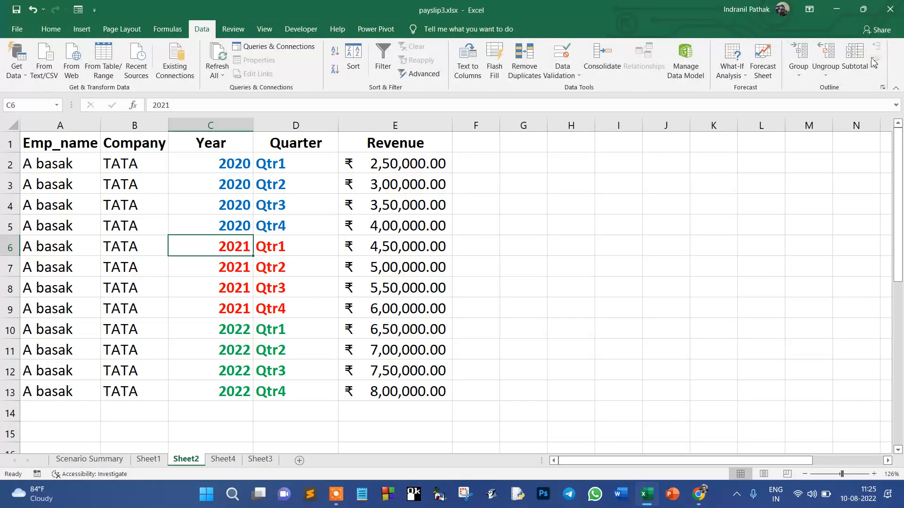
{"action": "left_click", "coordinate": [855, 61]}
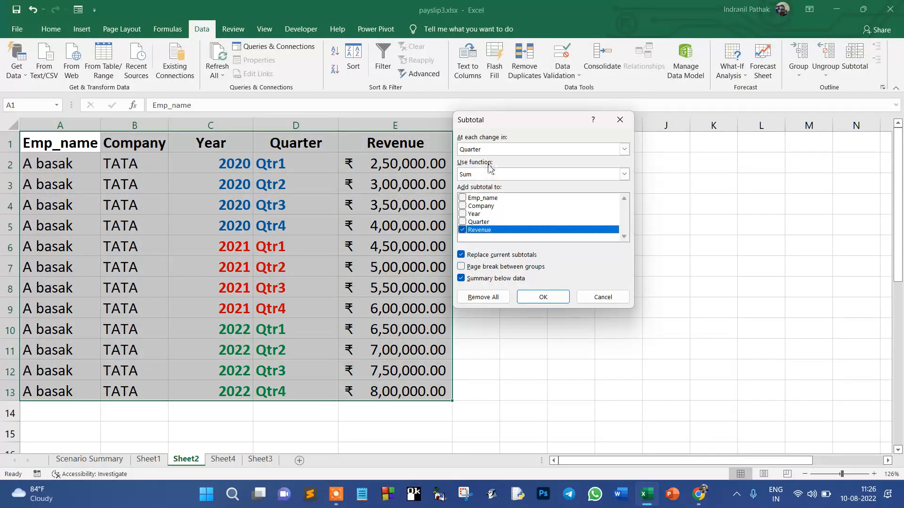
{"action": "left_click", "coordinate": [625, 149]}
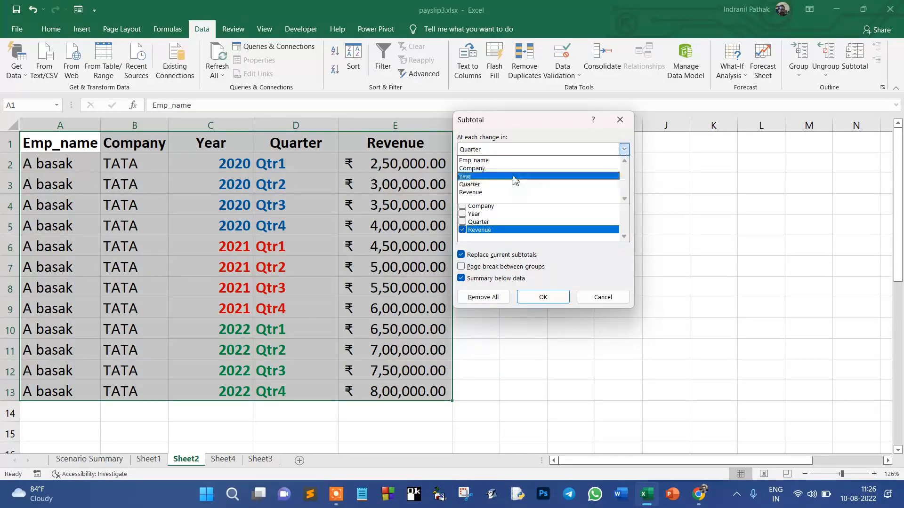
{"action": "left_click", "coordinate": [494, 177]}
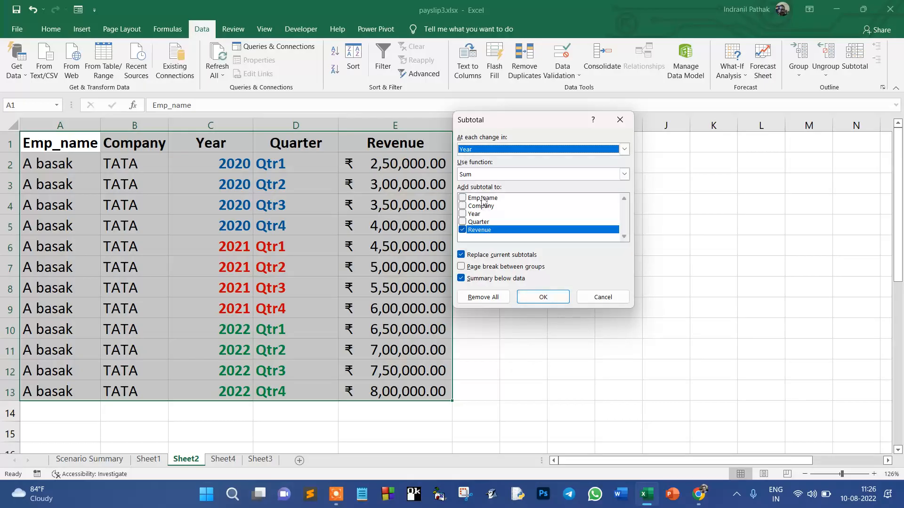
{"action": "left_click", "coordinate": [540, 298]}
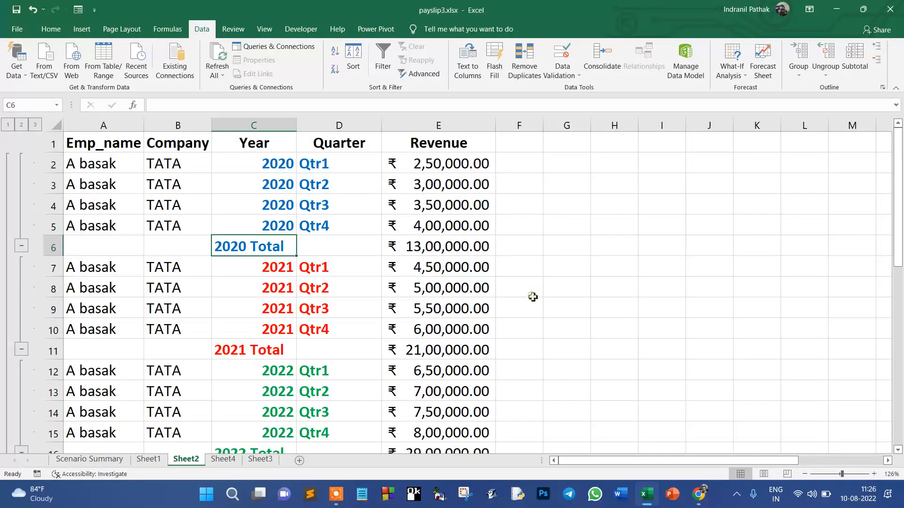
- Make the 2020 and 2021 total amounts in E6 and E11 bold
{"action": "left_click", "coordinate": [443, 247]}
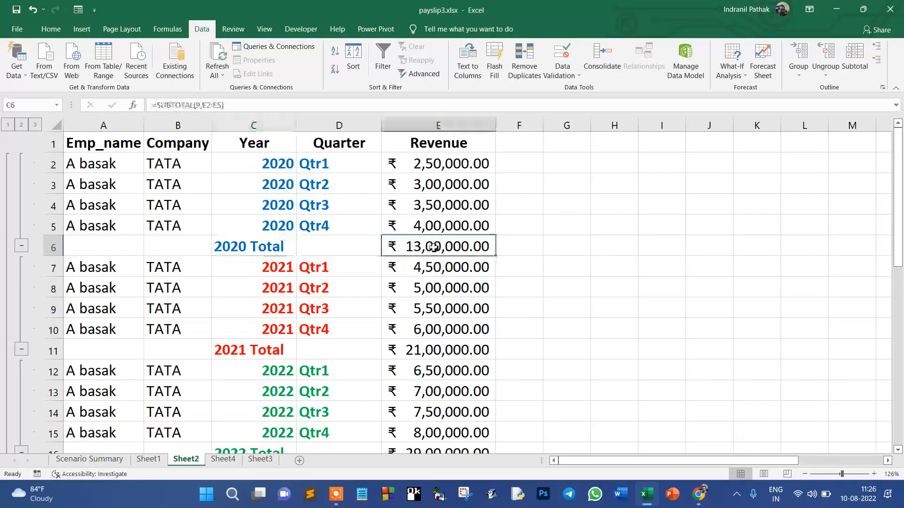
{"action": "left_click", "coordinate": [51, 29]}
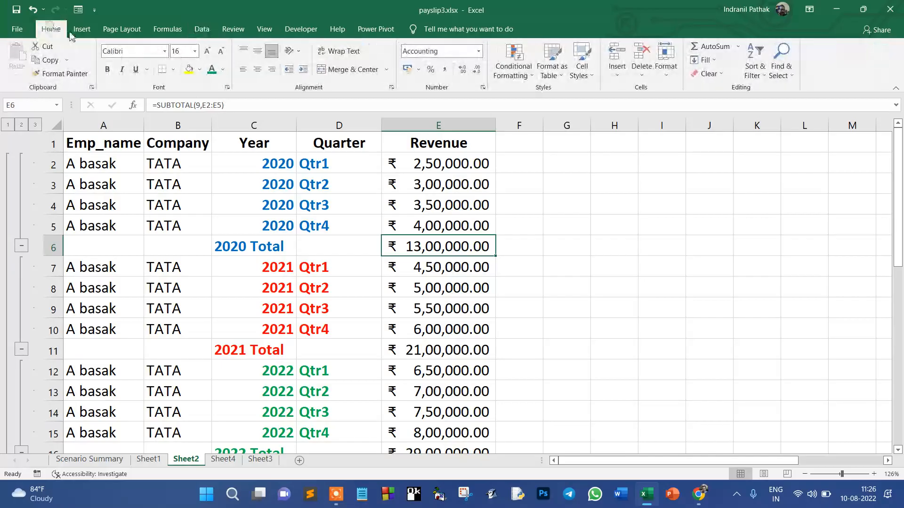
{"action": "left_click", "coordinate": [107, 70]}
{"action": "left_click", "coordinate": [414, 351]}
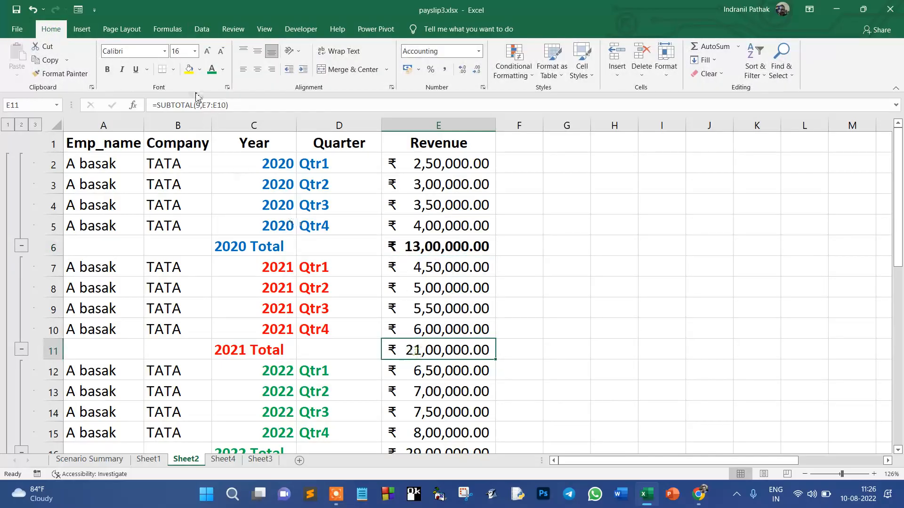
{"action": "key", "text": "ctrl+b"}
- Make the 2022 Total and Grand Total amounts in E16 and E17 bold
{"action": "scroll", "coordinate": [437, 283], "scroll_direction": "down", "scroll_amount": 2}
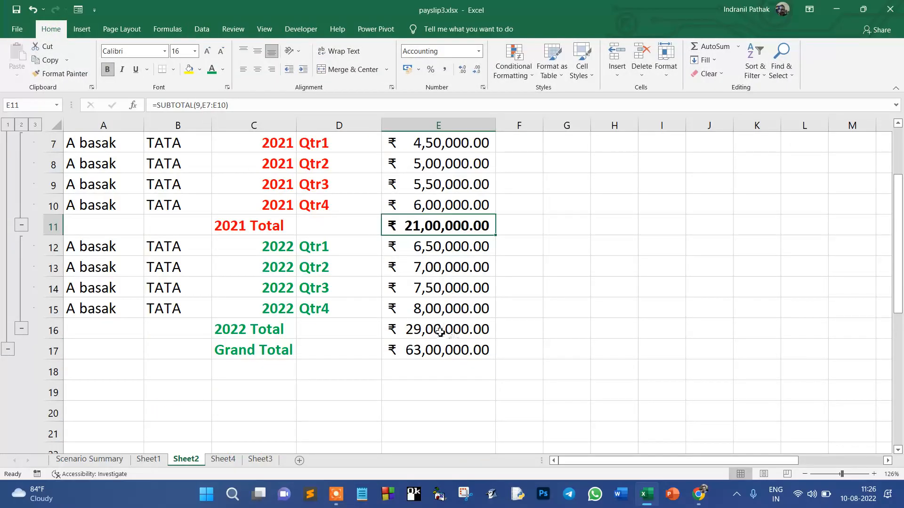
{"action": "left_click", "coordinate": [446, 330]}
{"action": "left_click", "coordinate": [107, 69]}
{"action": "left_click", "coordinate": [428, 349]}
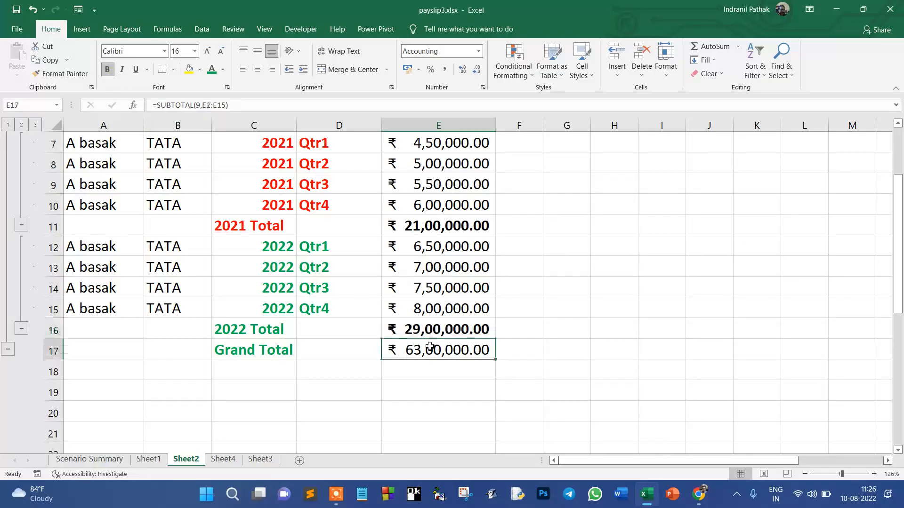
{"action": "left_click", "coordinate": [108, 70]}
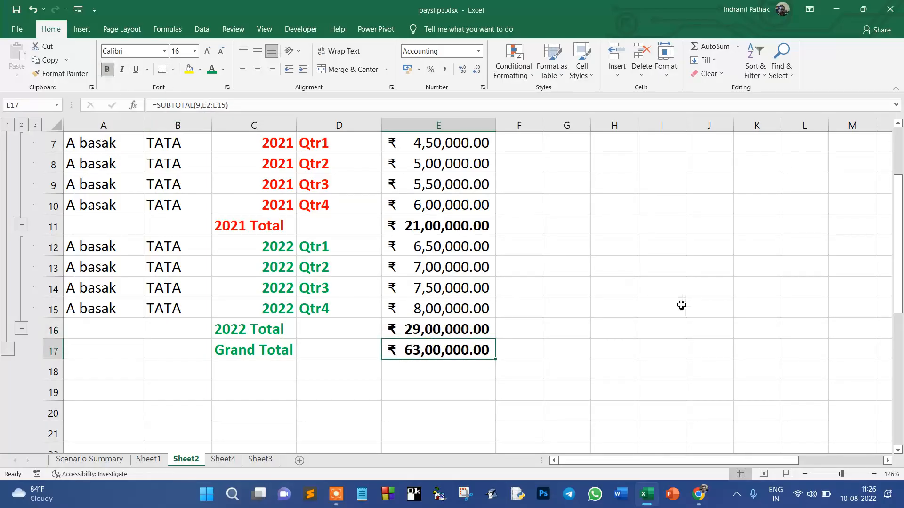
{"action": "scroll", "coordinate": [366, 309], "scroll_direction": "up", "scroll_amount": 2}
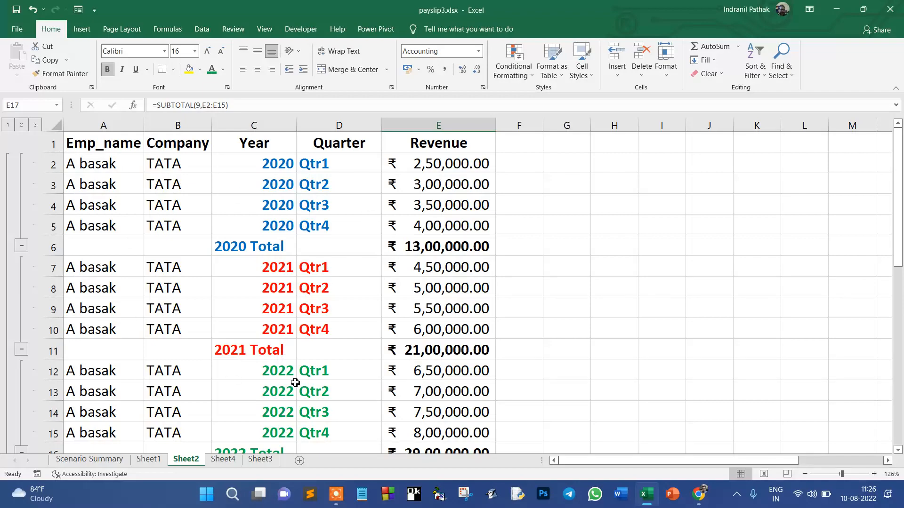
- Remove all the yearly subtotals from the Sheet2 table
{"action": "left_click", "coordinate": [303, 286]}
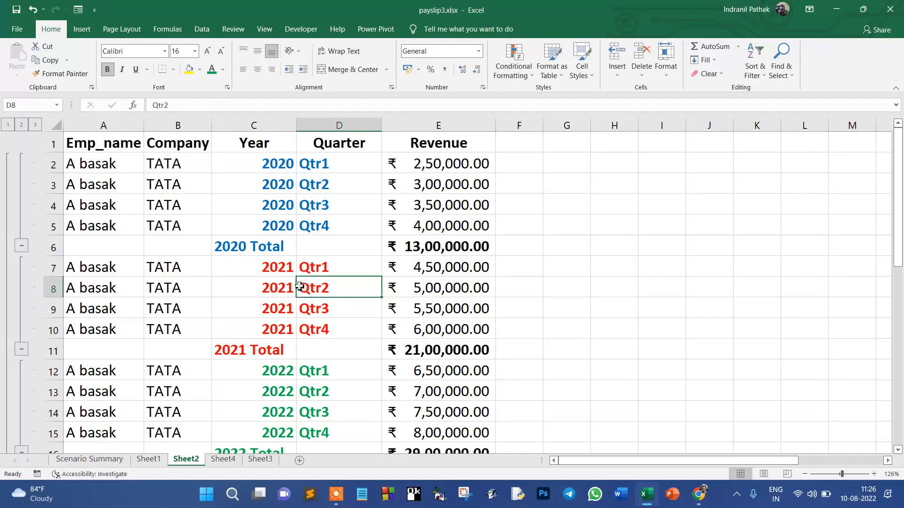
{"action": "left_click", "coordinate": [201, 29]}
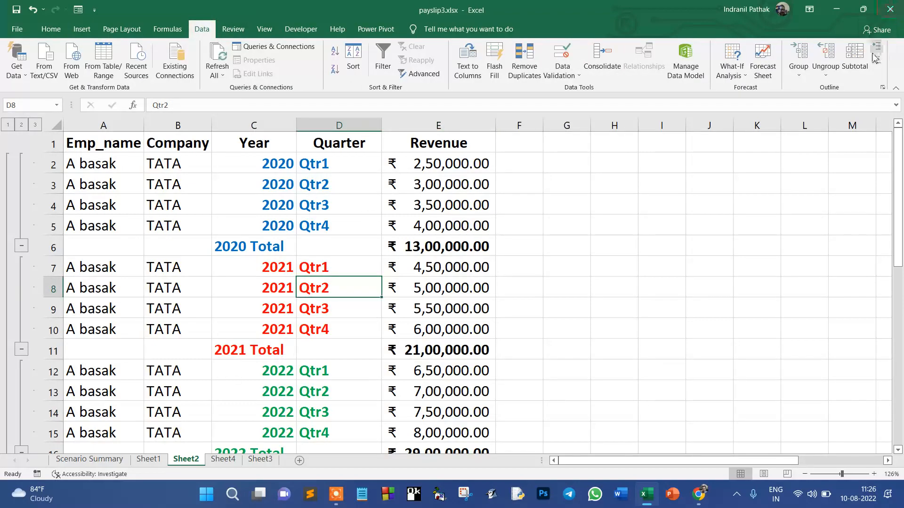
{"action": "left_click", "coordinate": [854, 56]}
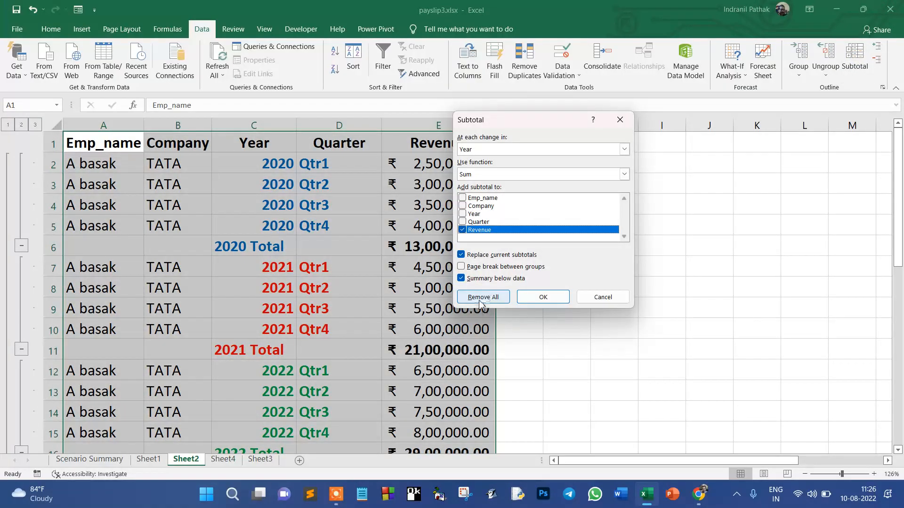
{"action": "left_click", "coordinate": [480, 301]}
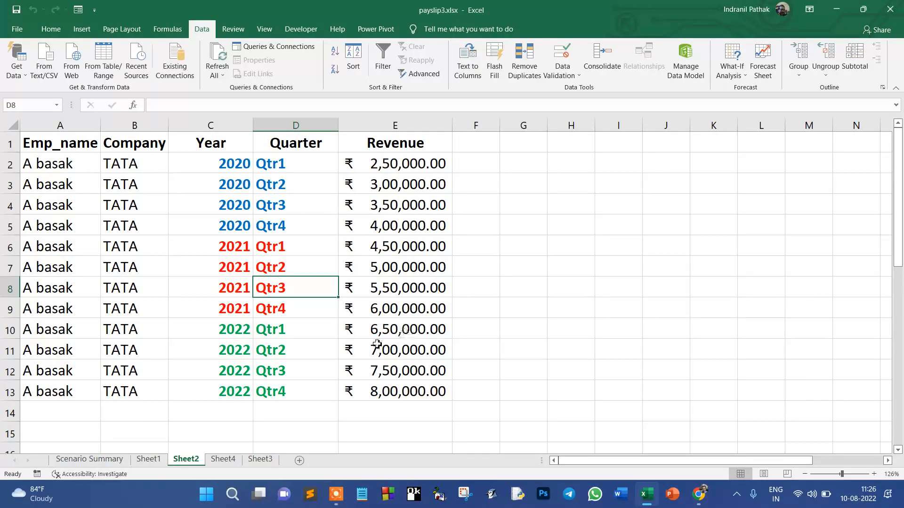